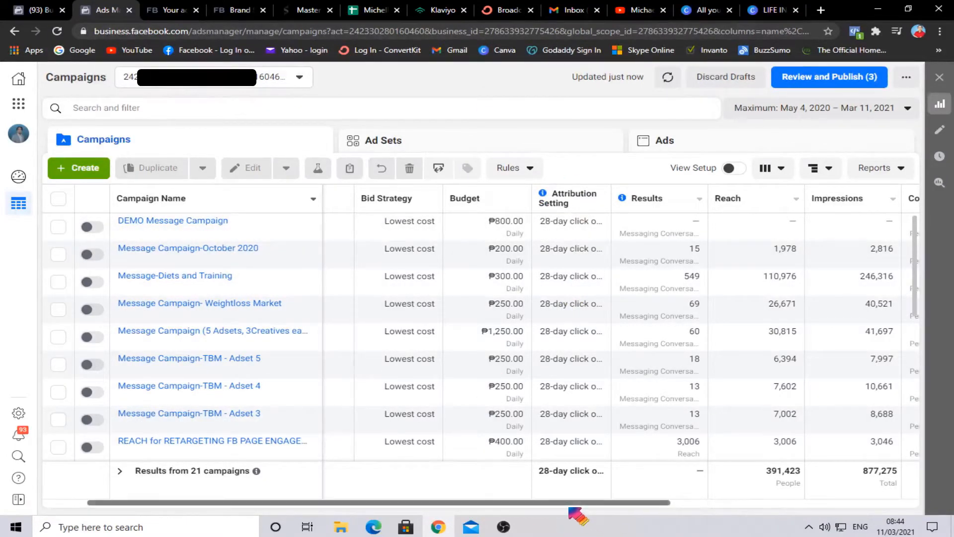
# - Open the column customization settings for the campaigns table
pyautogui.moveTo(572, 503); pyautogui.dragTo(869, 502)
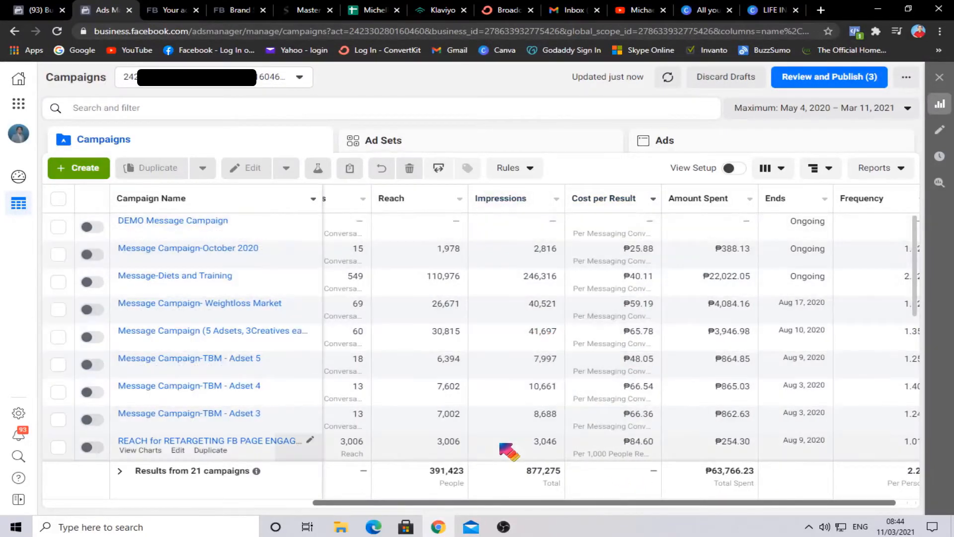
pyautogui.hscroll(1, 439, 444)
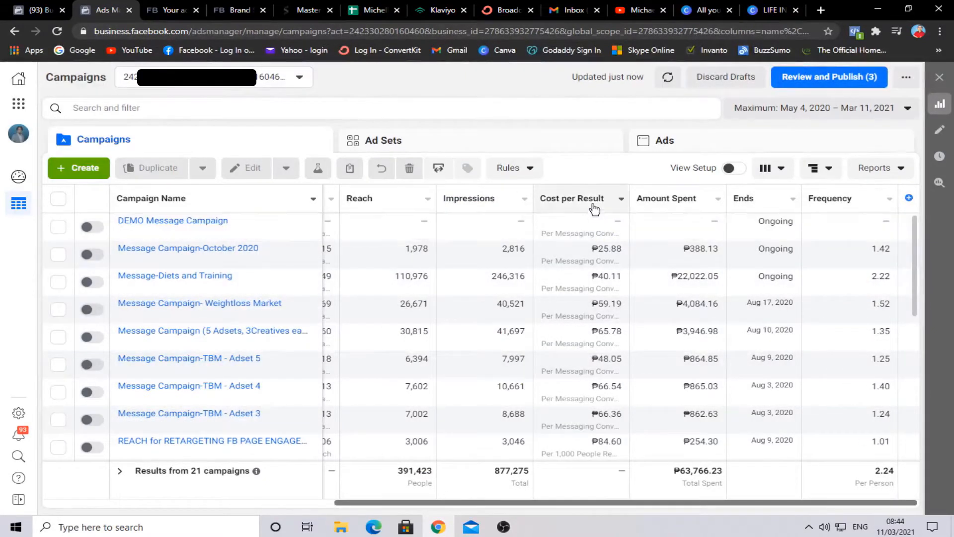
pyautogui.click(779, 169)
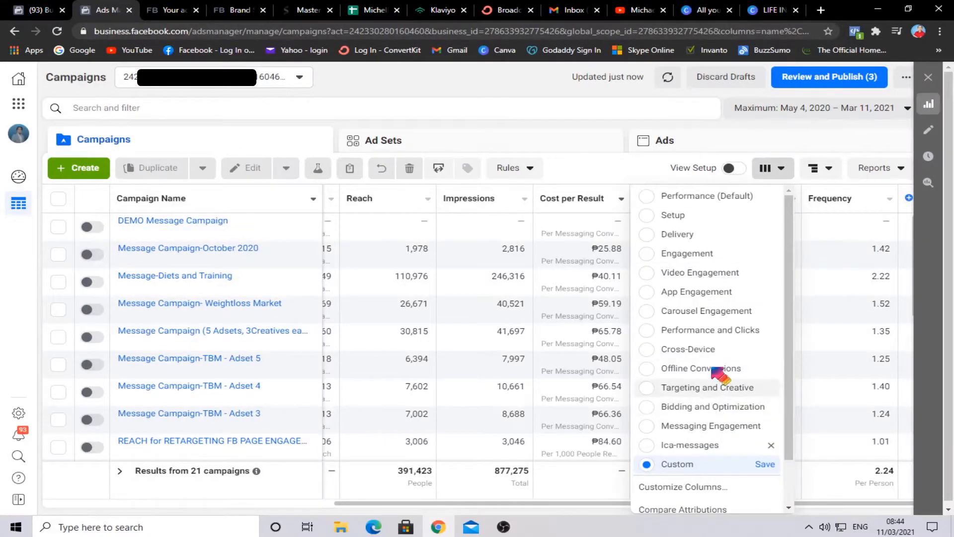
pyautogui.click(735, 124)
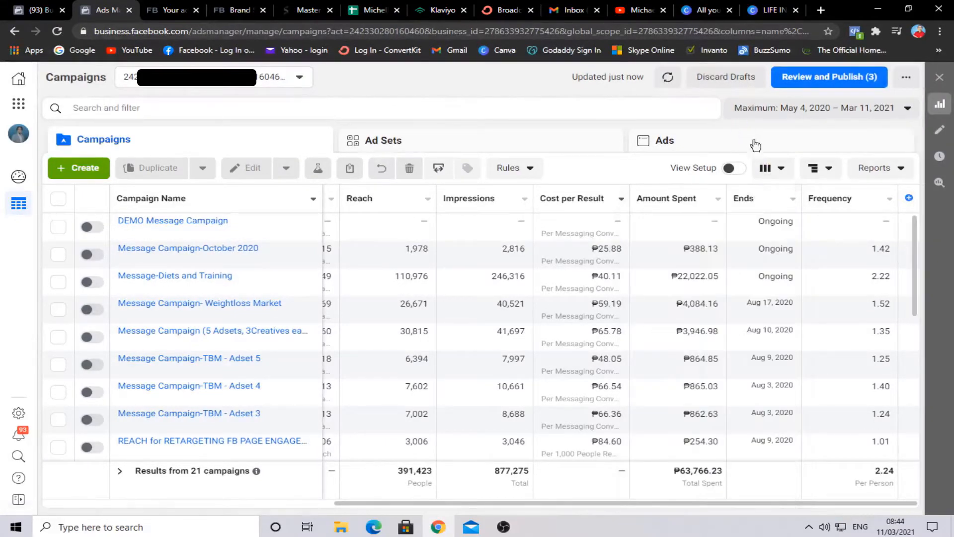
pyautogui.click(785, 170)
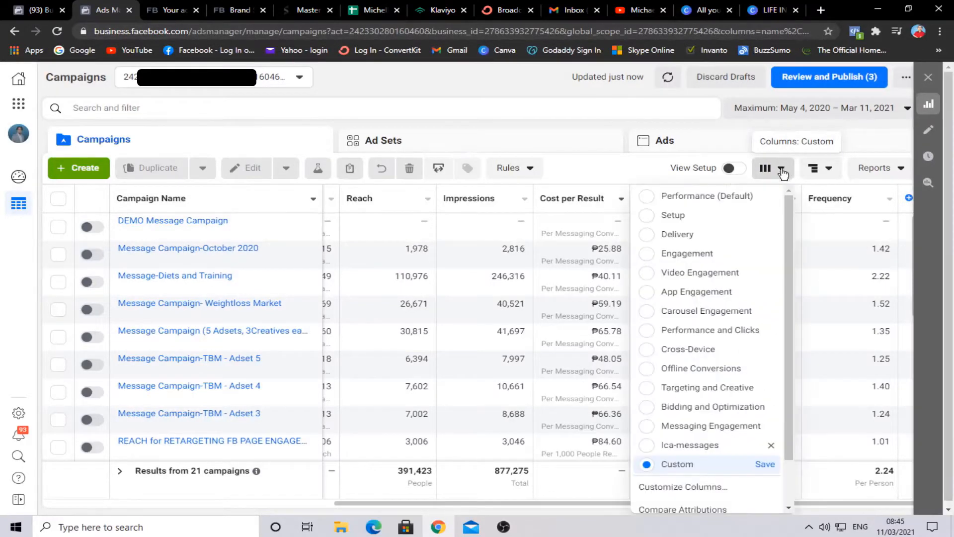
pyautogui.scroll(-2, 739, 293)
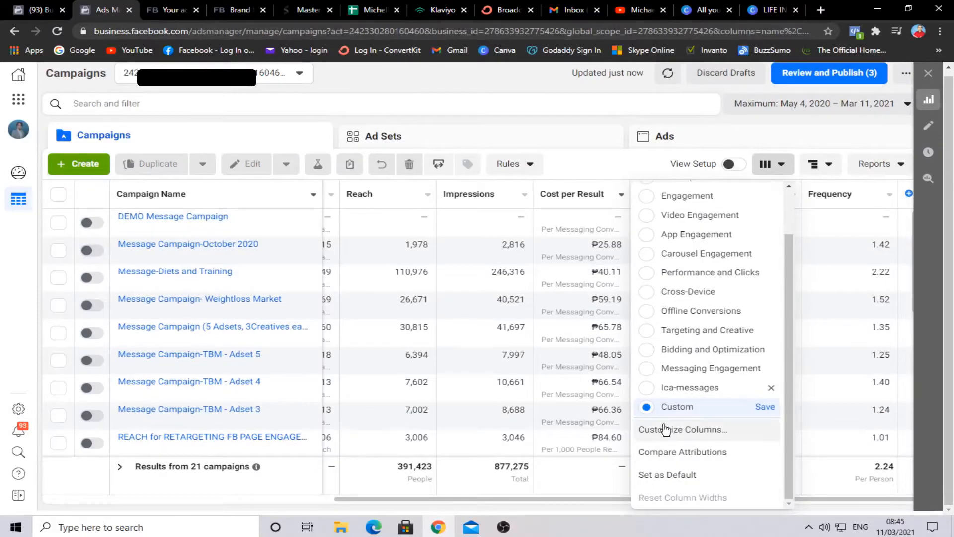
pyautogui.click(669, 434)
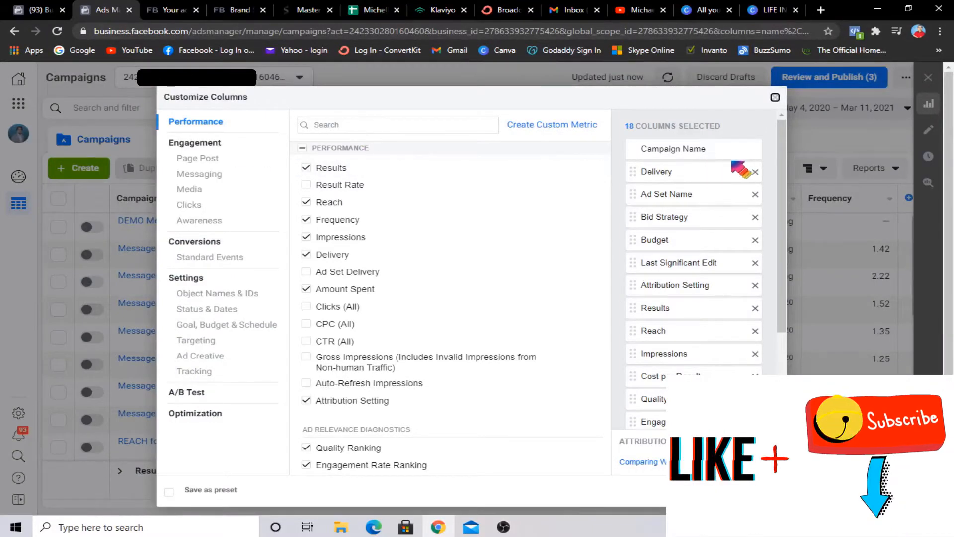
# - Remove every selected column except Campaign Name from the column selection
pyautogui.click(755, 172)
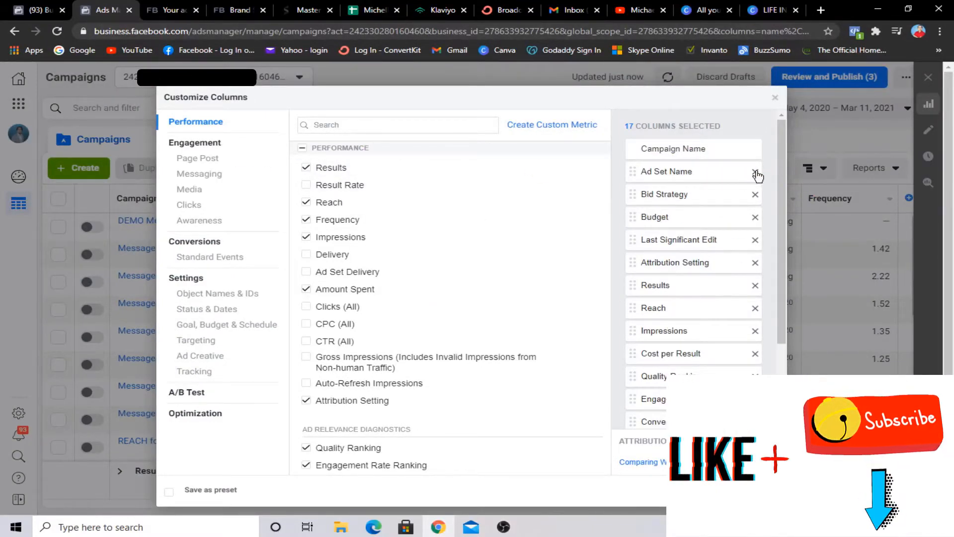
pyautogui.click(755, 171)
pyautogui.click(755, 171)
pyautogui.click(755, 171)
pyautogui.click(755, 172)
pyautogui.click(755, 171)
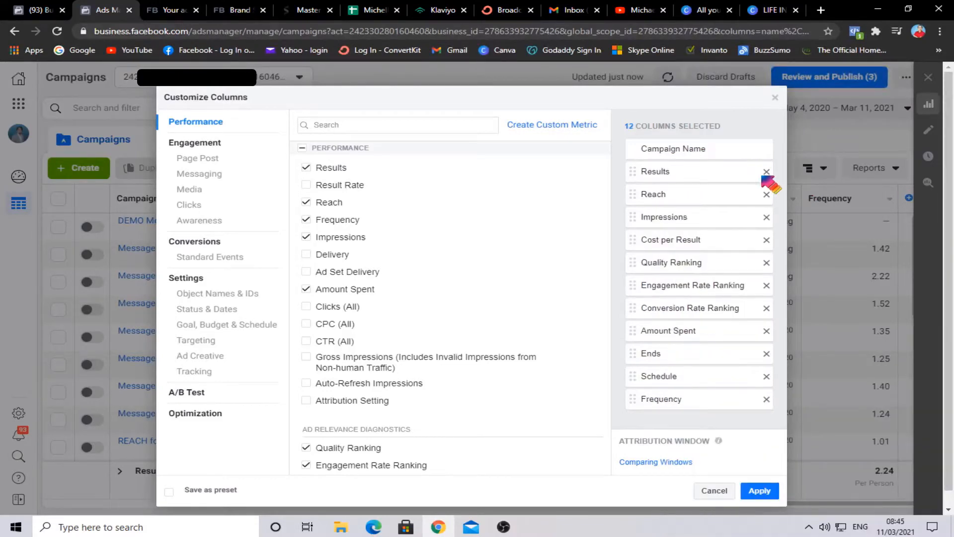
pyautogui.click(766, 171)
pyautogui.click(767, 171)
pyautogui.click(766, 171)
pyautogui.click(767, 172)
pyautogui.click(766, 172)
pyautogui.click(766, 171)
pyautogui.click(767, 172)
pyautogui.click(766, 172)
pyautogui.click(766, 172)
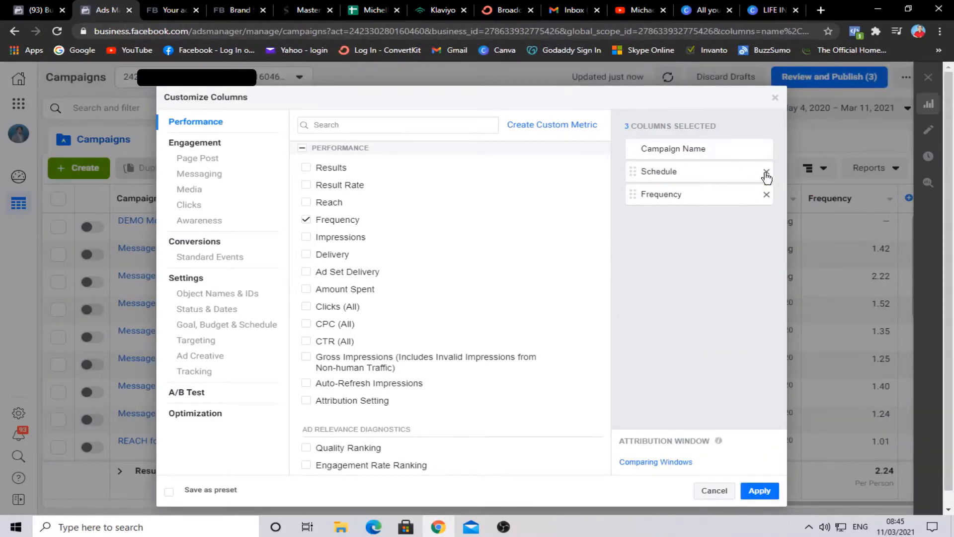
pyautogui.click(767, 172)
pyautogui.click(766, 171)
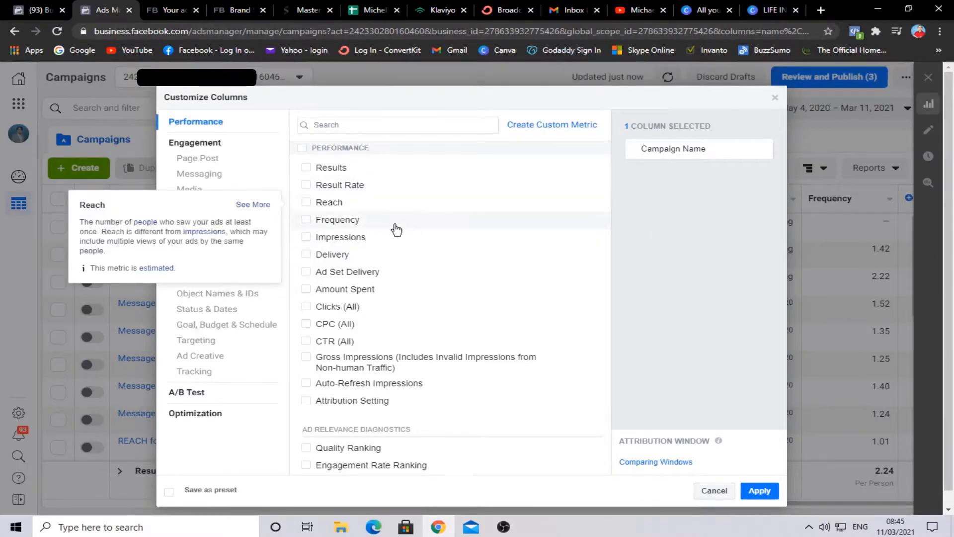
# - Add the Delivery, Amount Spent and Results performance metrics to the selected columns, in that order
pyautogui.click(306, 255)
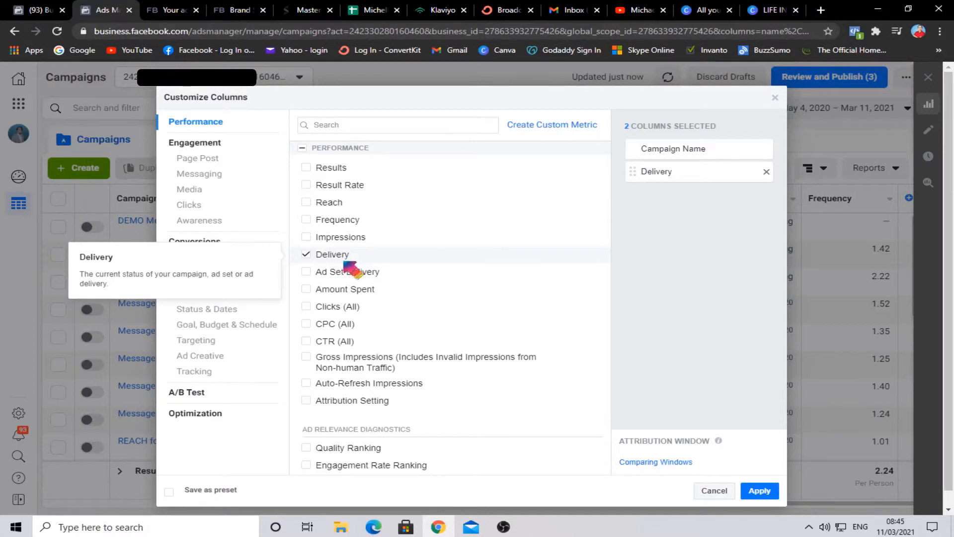
pyautogui.click(306, 290)
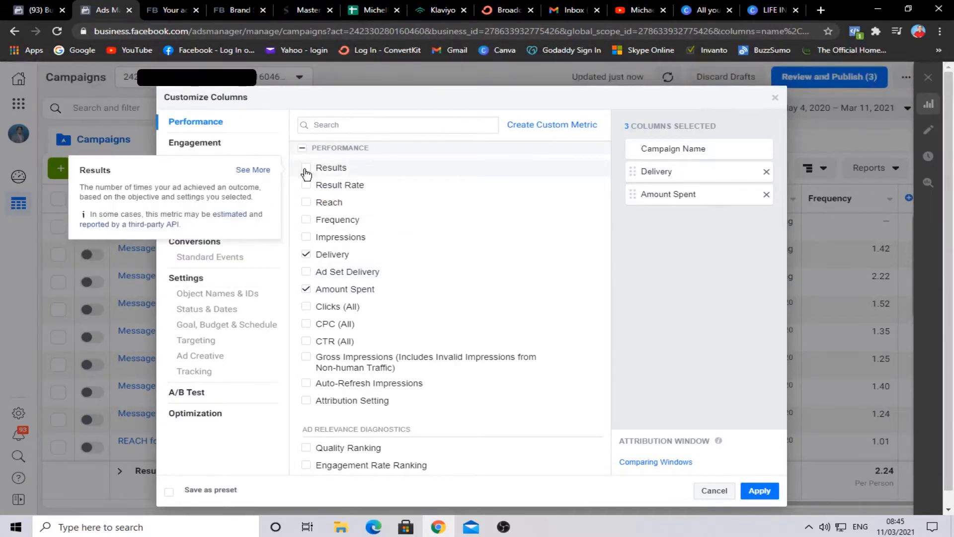
pyautogui.click(306, 169)
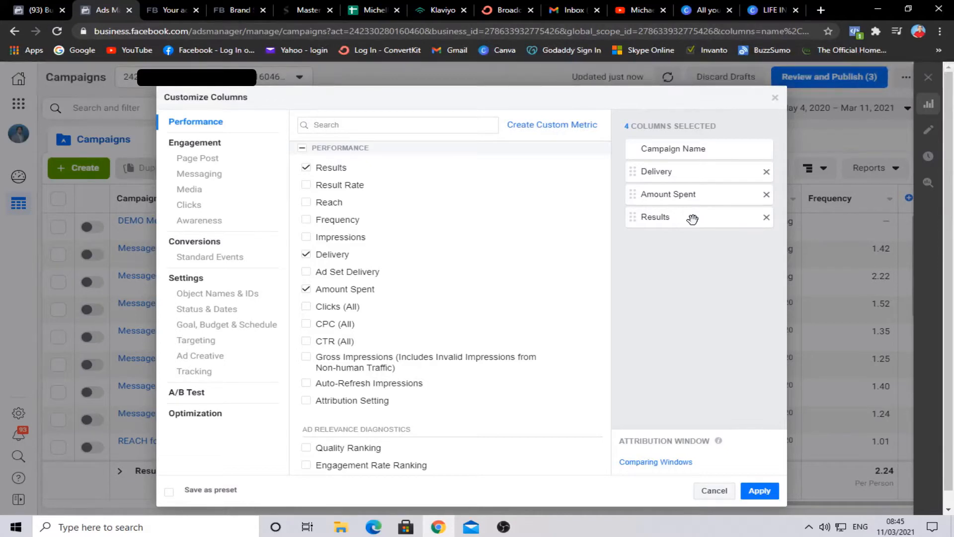
# - Search the metrics for "new", add New Messaging Connections as a column and clear the search
pyautogui.click(383, 126)
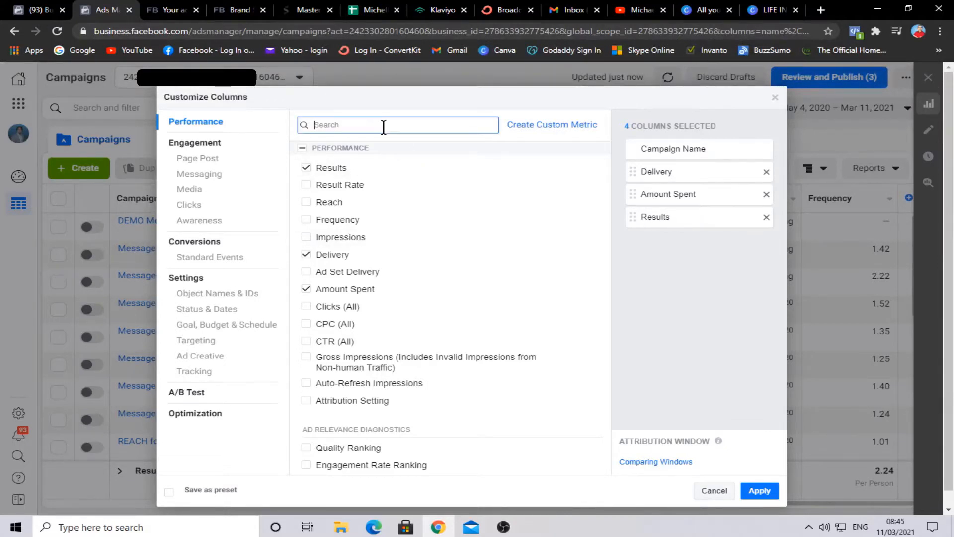
pyautogui.write('new')
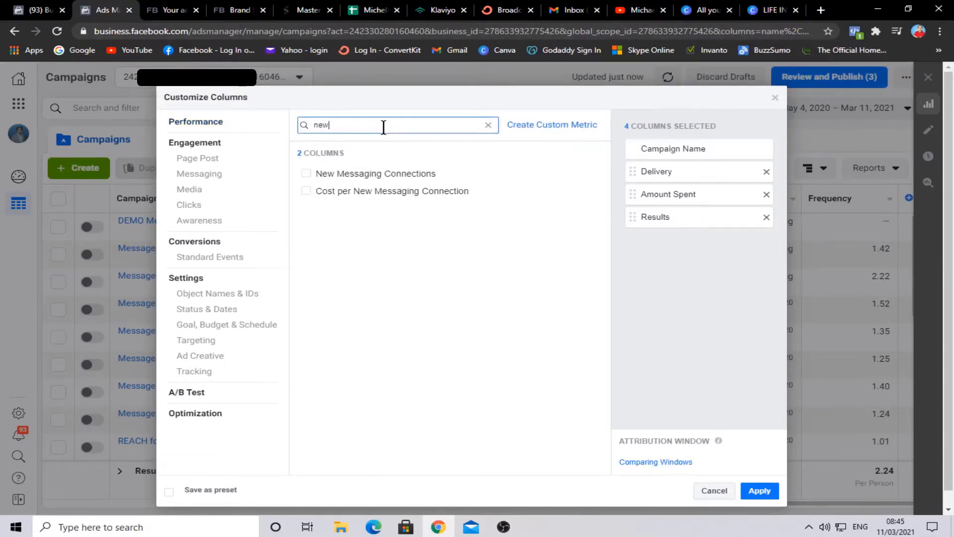
pyautogui.click(307, 174)
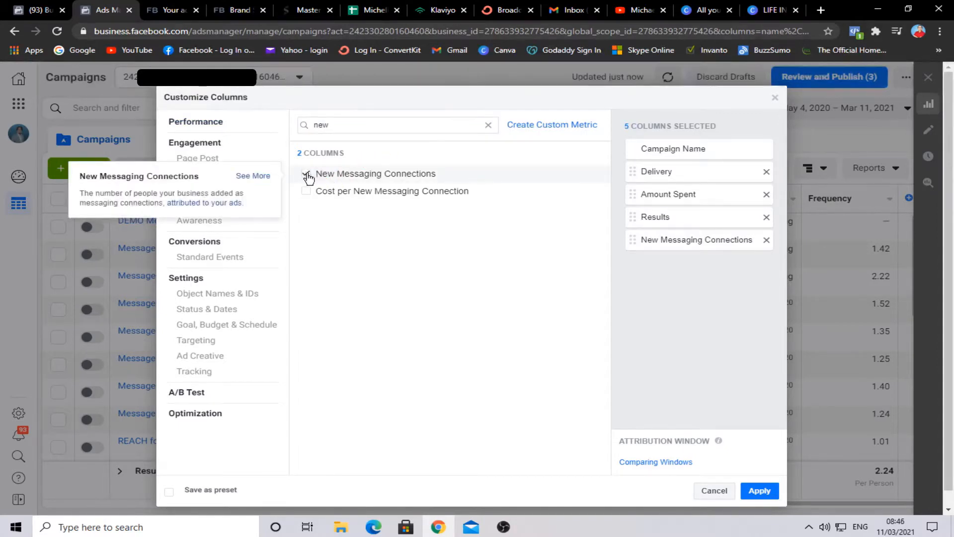
pyautogui.click(488, 124)
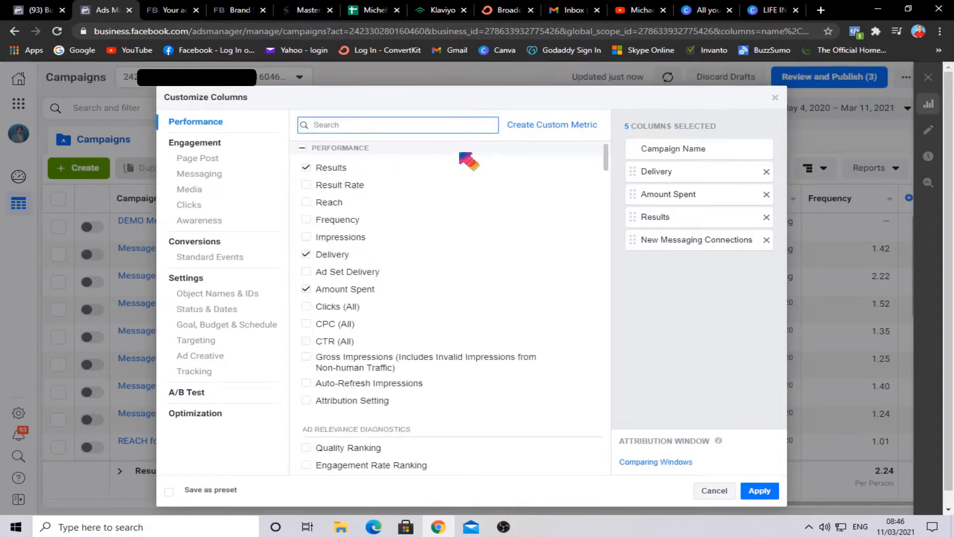
# - Add the CTR (All) column and, using a search for "ctr", the CTR (Link Click-Through Rate) column, then clear the search
pyautogui.moveTo(451, 220)
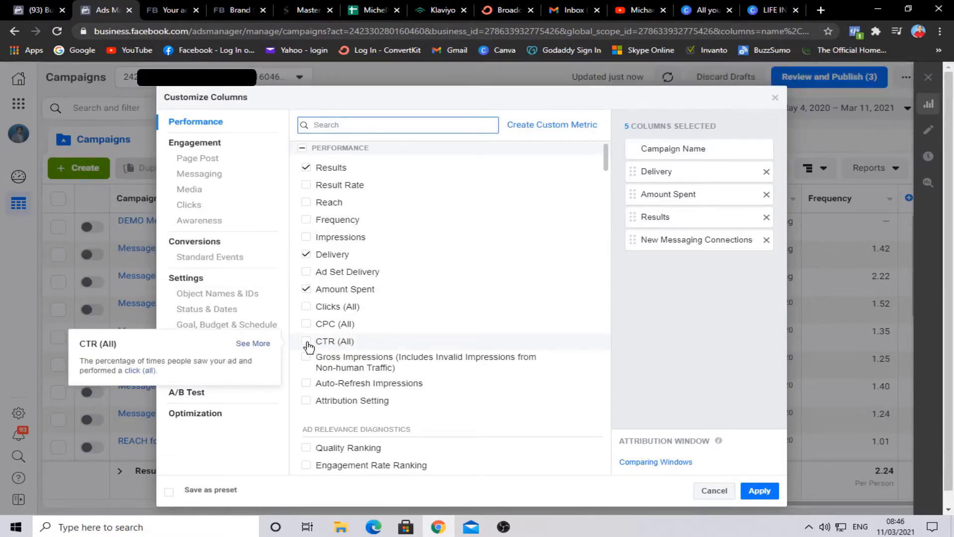
pyautogui.click(306, 342)
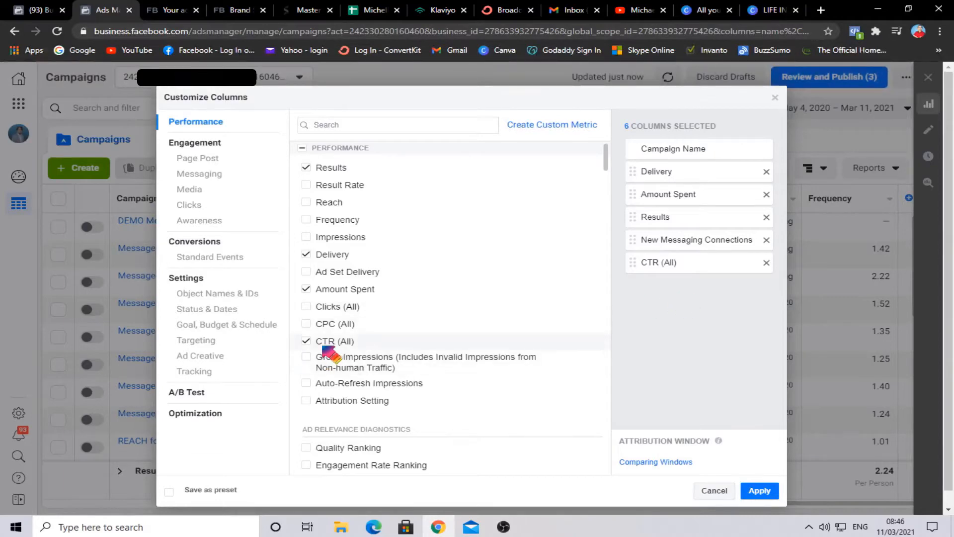
pyautogui.moveTo(338, 348)
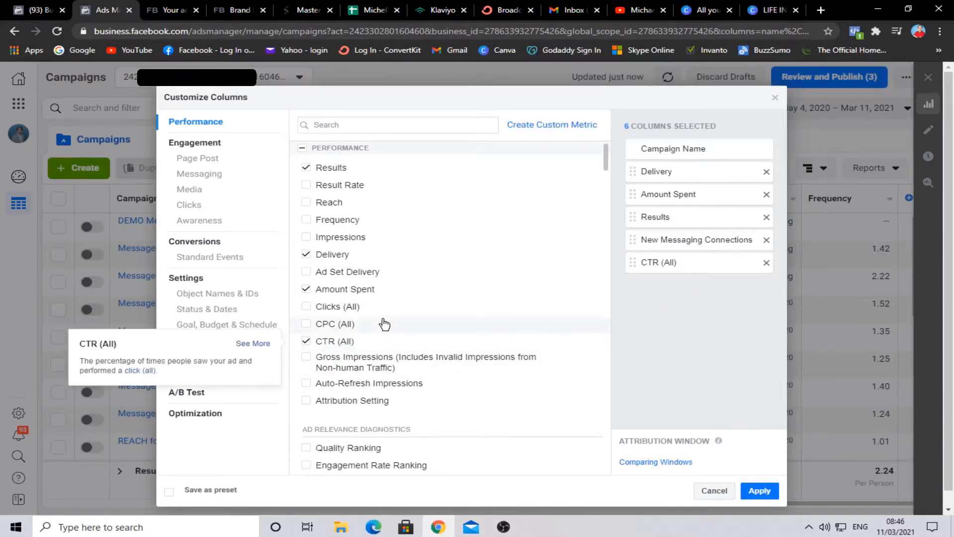
pyautogui.scroll(-3, 381, 269)
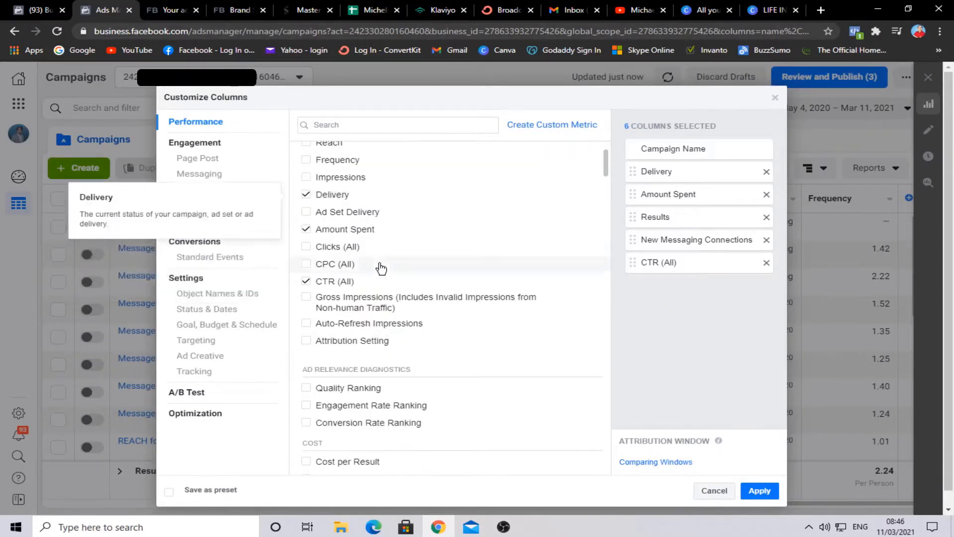
pyautogui.scroll(3, 385, 189)
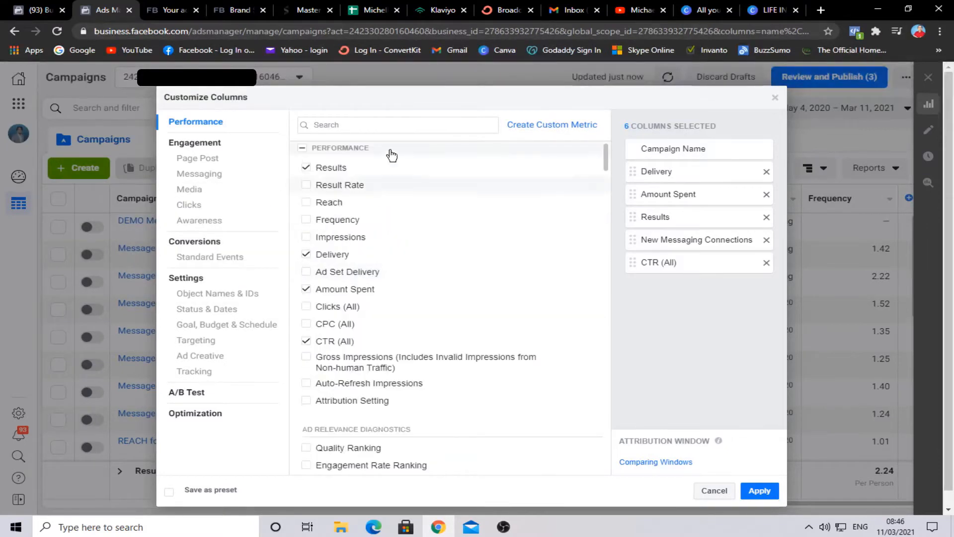
pyautogui.click(396, 124)
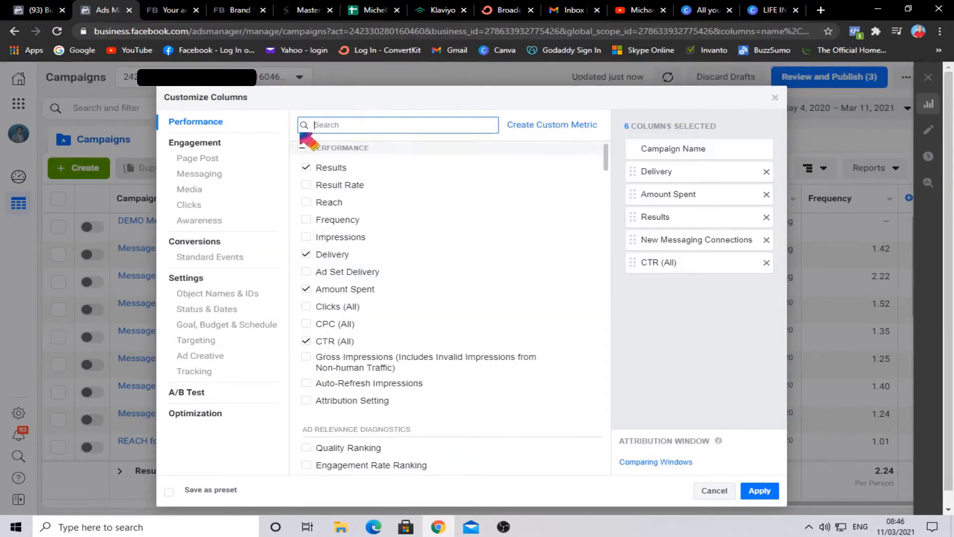
pyautogui.write('ctr')
pyautogui.moveTo(324, 195)
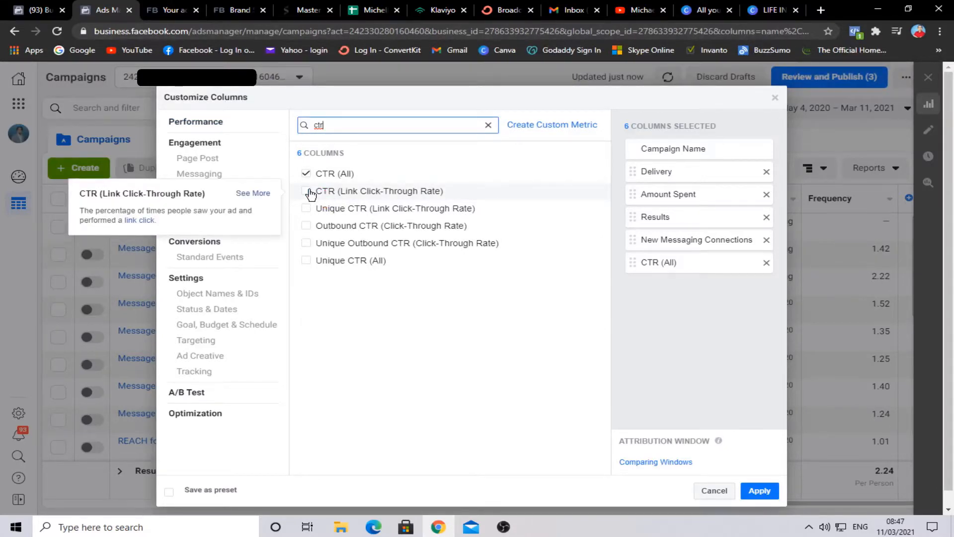
pyautogui.click(310, 193)
pyautogui.moveTo(346, 223)
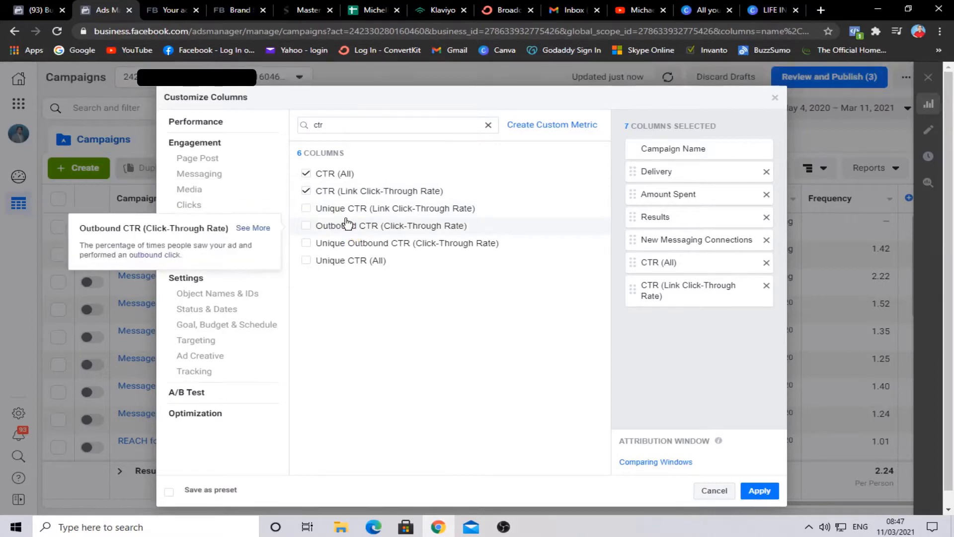
pyautogui.moveTo(426, 195)
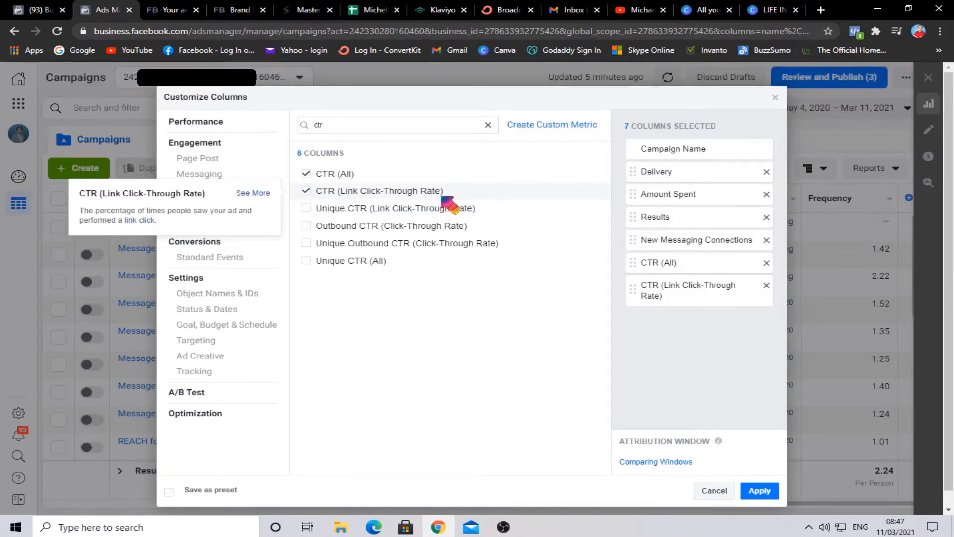
pyautogui.click(489, 128)
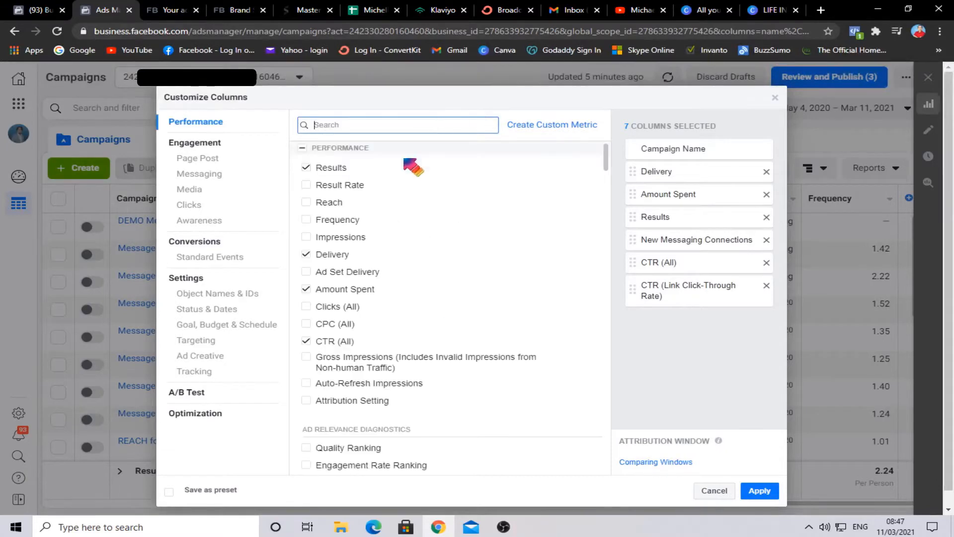
# - Add the Frequency and Reach performance metrics to the selected columns
pyautogui.click(318, 224)
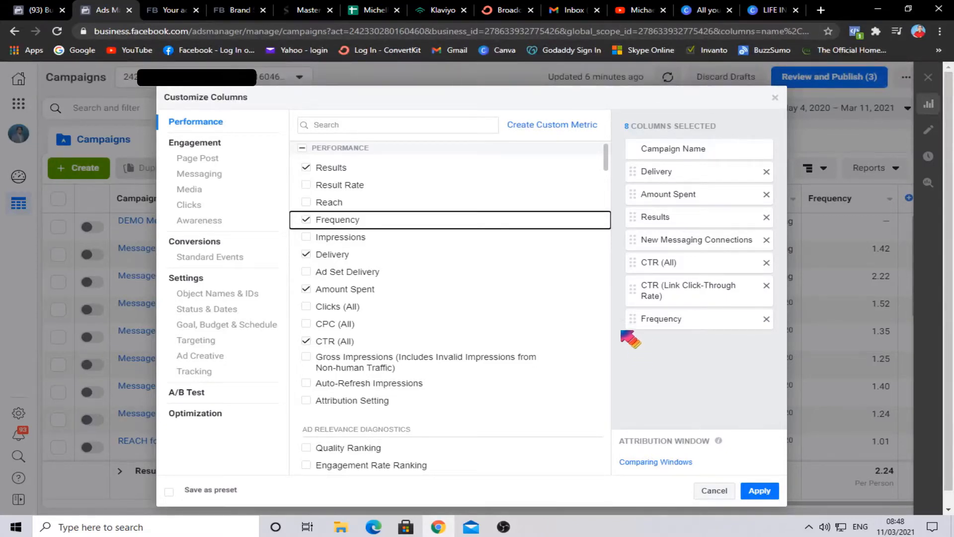
pyautogui.moveTo(363, 219)
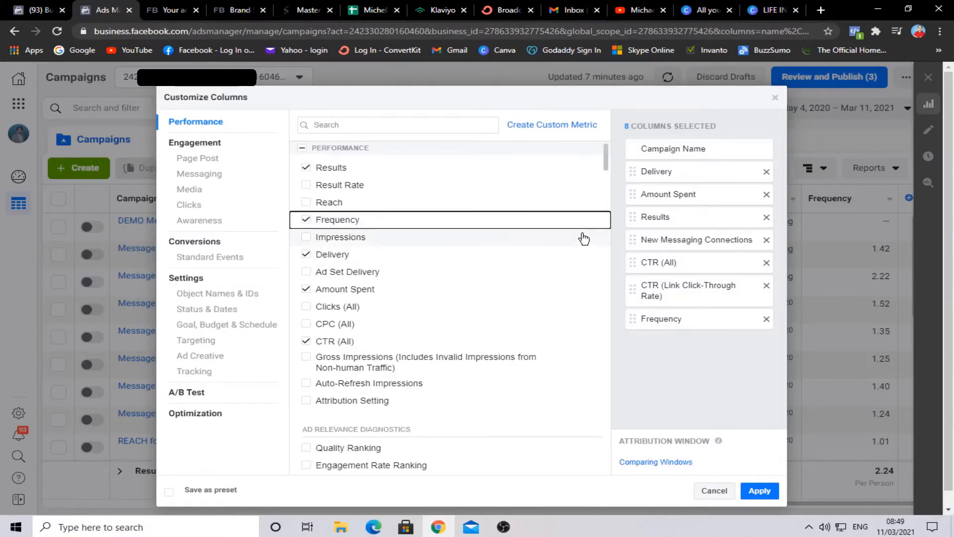
pyautogui.moveTo(583, 230)
pyautogui.moveTo(474, 236)
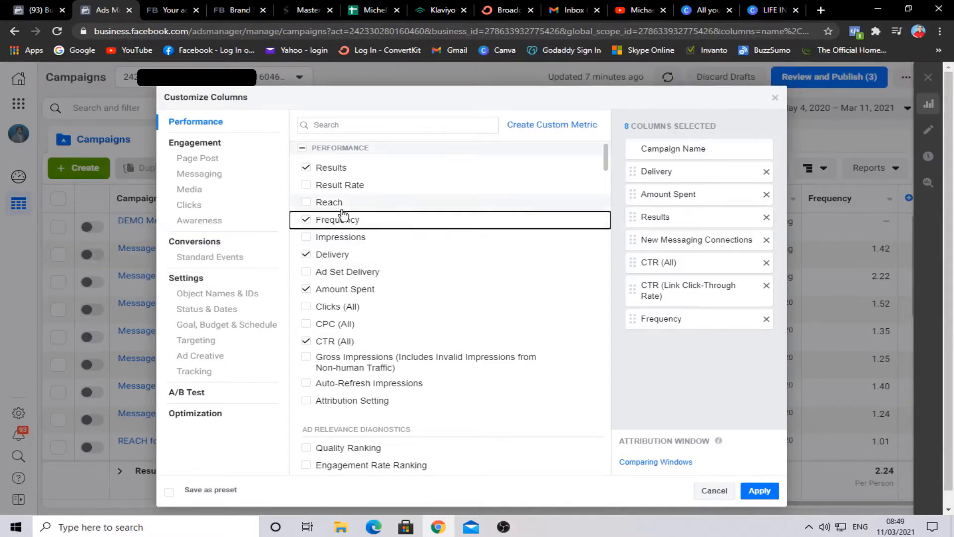
pyautogui.click(306, 202)
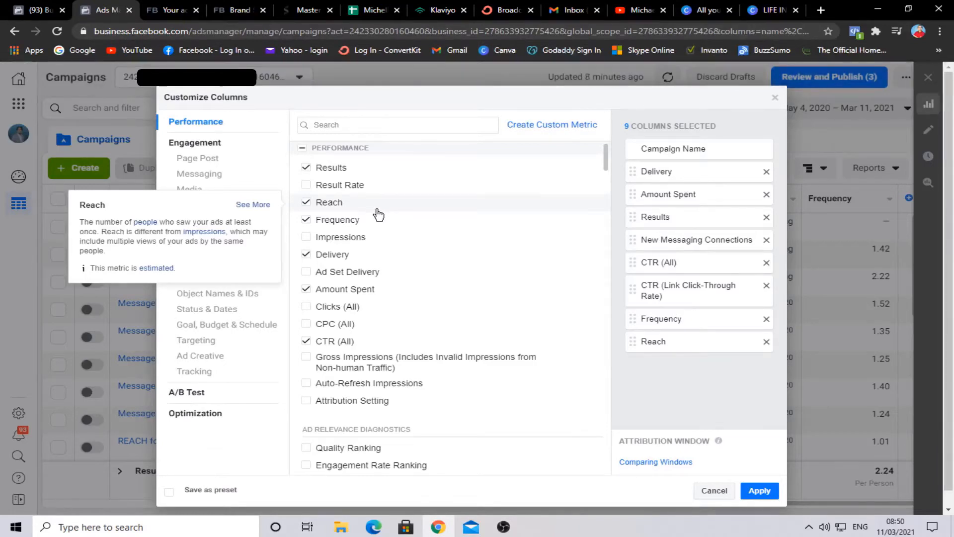
# - Add the Cost per Result metric to the selected columns, leaving Quality Ranking unselected
pyautogui.scroll(-1, 379, 212)
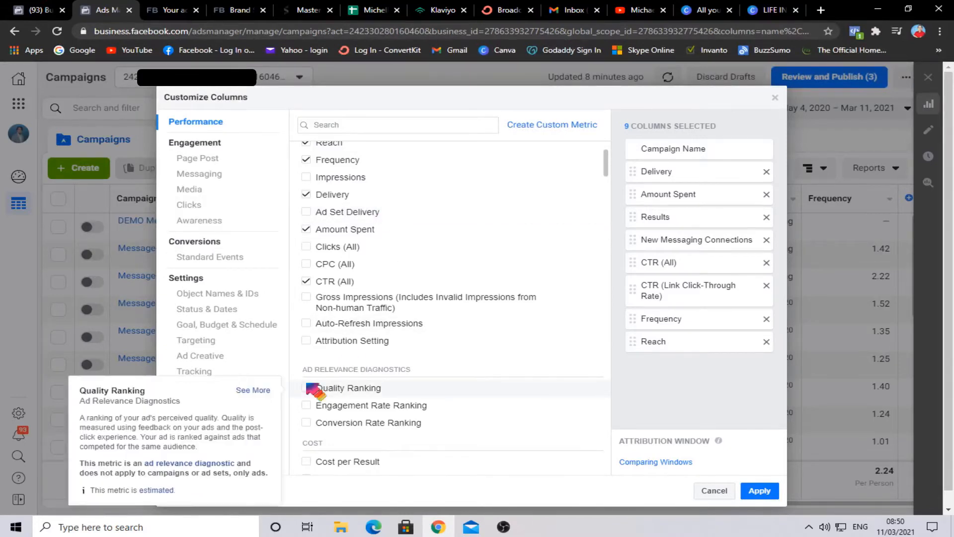
pyautogui.click(307, 388)
pyautogui.click(306, 389)
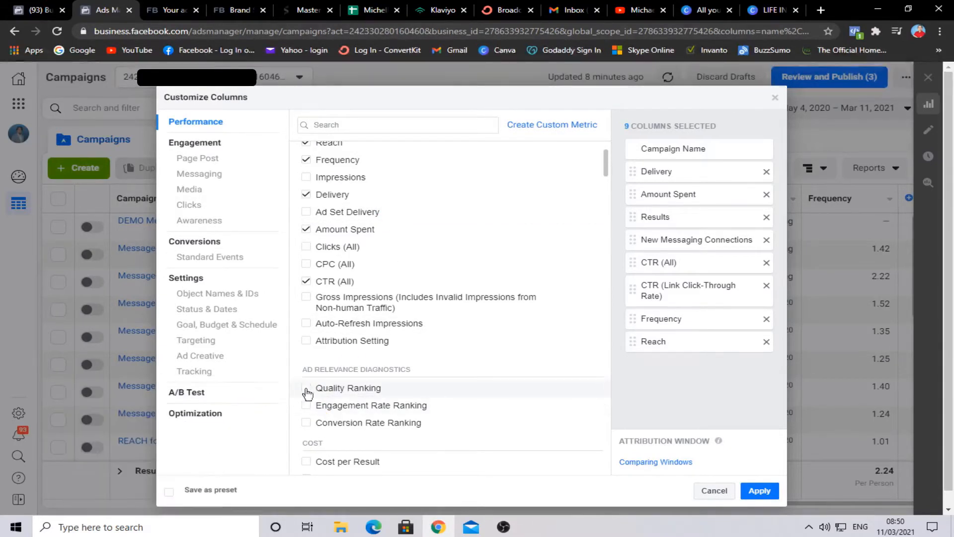
pyautogui.click(307, 461)
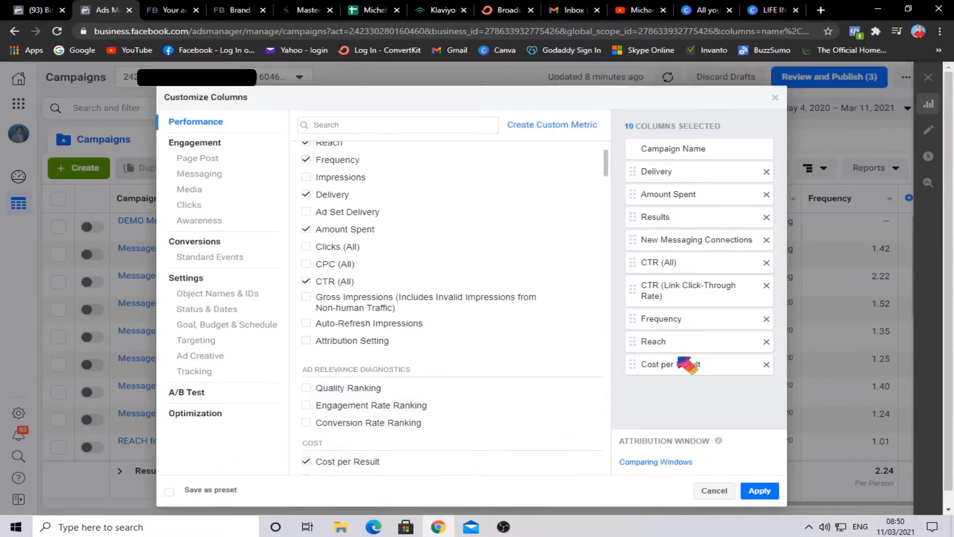
# - Place Cost per Result directly after New Messaging Connections, and add the Quality Ranking, Engagement Rate Ranking and Conversion Rate Ranking columns
pyautogui.moveTo(670, 368); pyautogui.dragTo(661, 260)
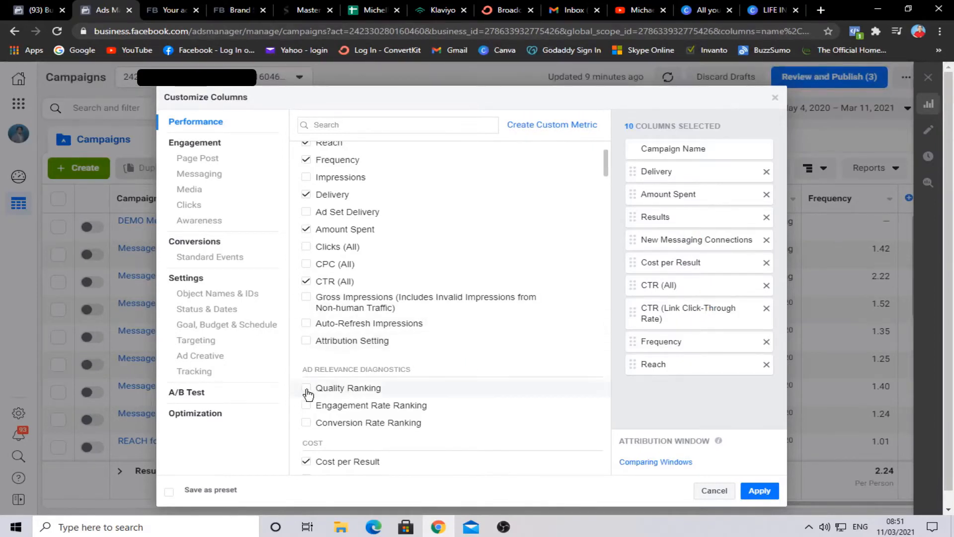
pyautogui.click(306, 388)
pyautogui.click(306, 405)
pyautogui.click(306, 423)
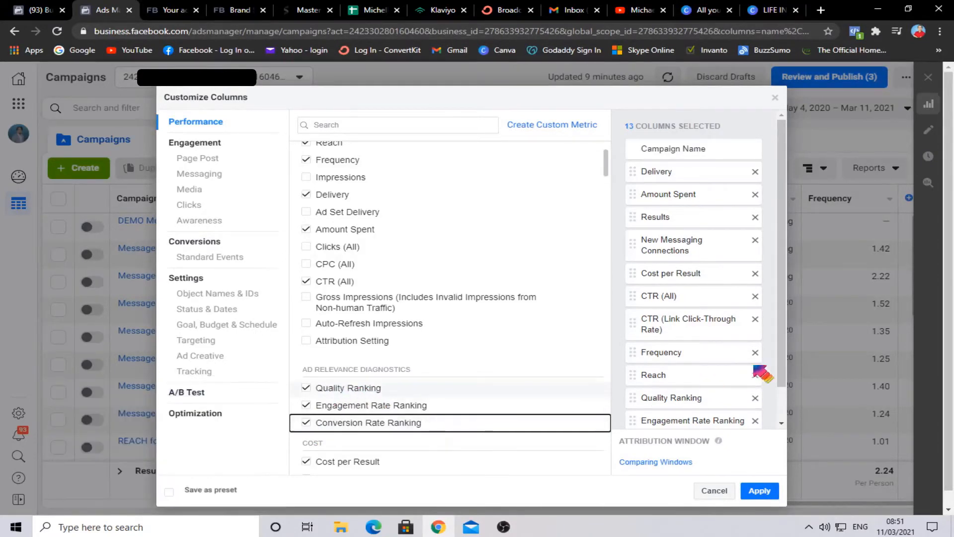
pyautogui.scroll(-1, 781, 328)
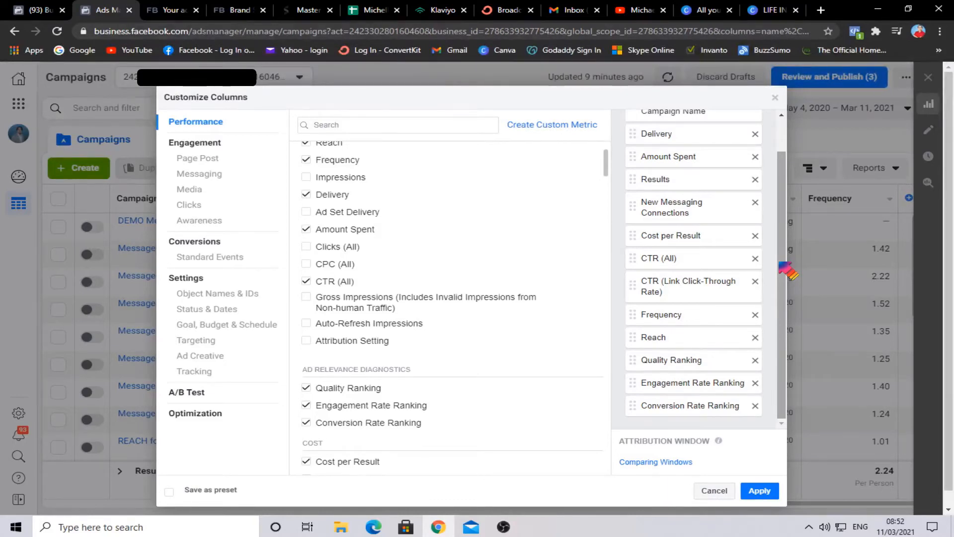
pyautogui.moveTo(779, 263); pyautogui.dragTo(780, 261)
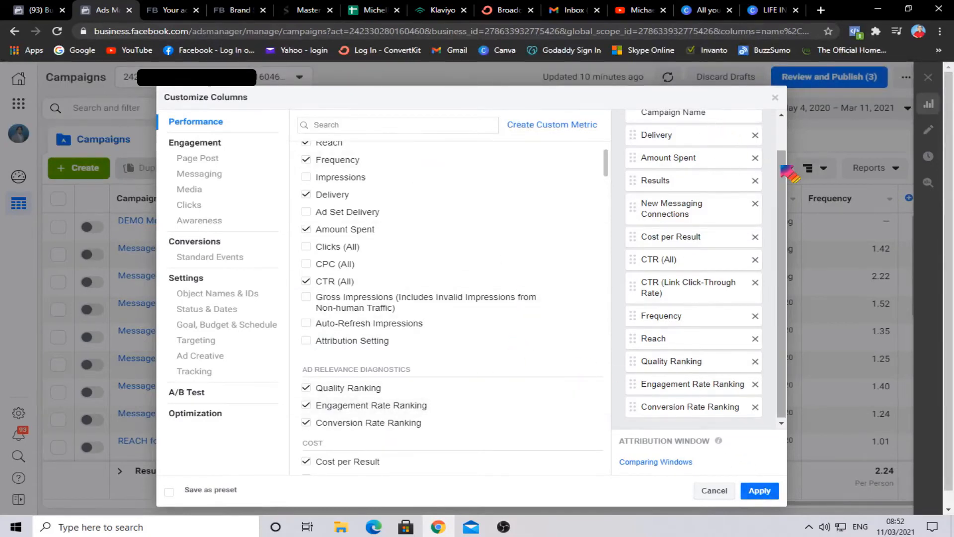
pyautogui.scroll(2, 705, 134)
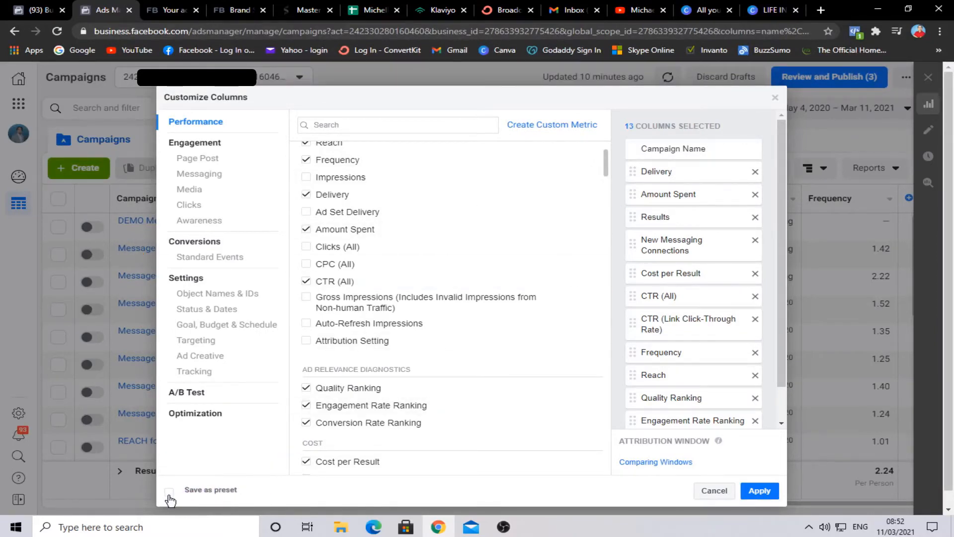
# - Save the selected columns as a preset named DEMO Message Dashboard and apply it to the campaigns table
pyautogui.click(169, 492)
pyautogui.click(299, 492)
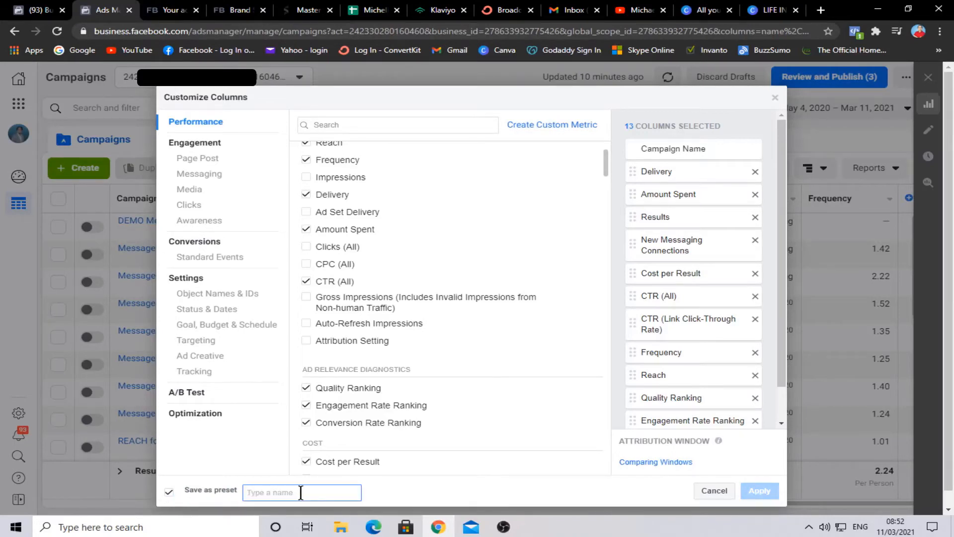
pyautogui.write('DEMO Message D')
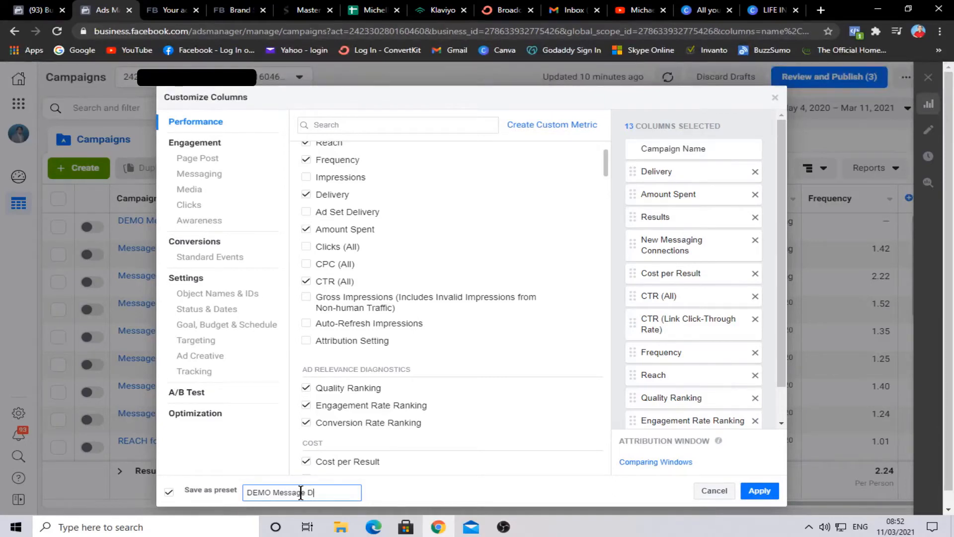
pyautogui.write('oard')
pyautogui.click(759, 490)
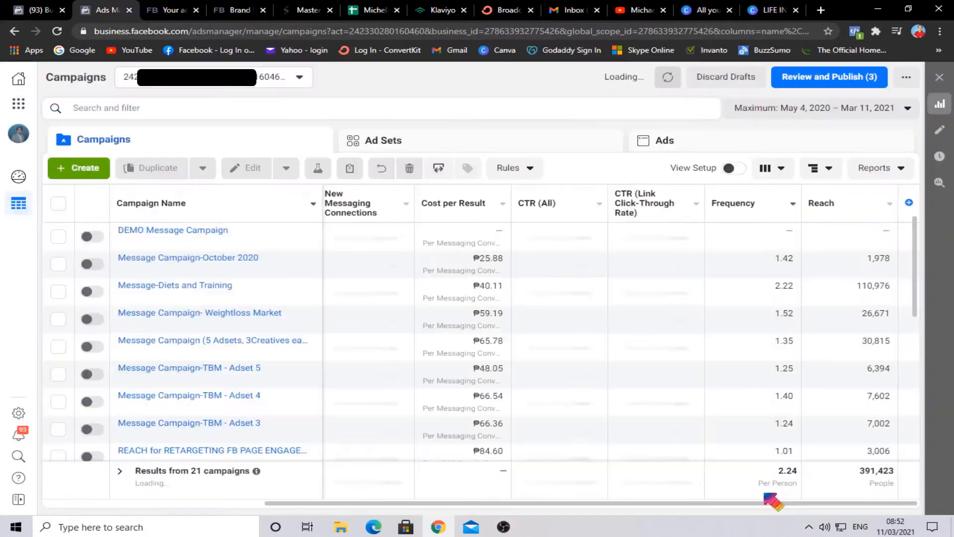
# - Choose the saved DEMO Message Dashboard column preset for the campaigns table
pyautogui.click(776, 167)
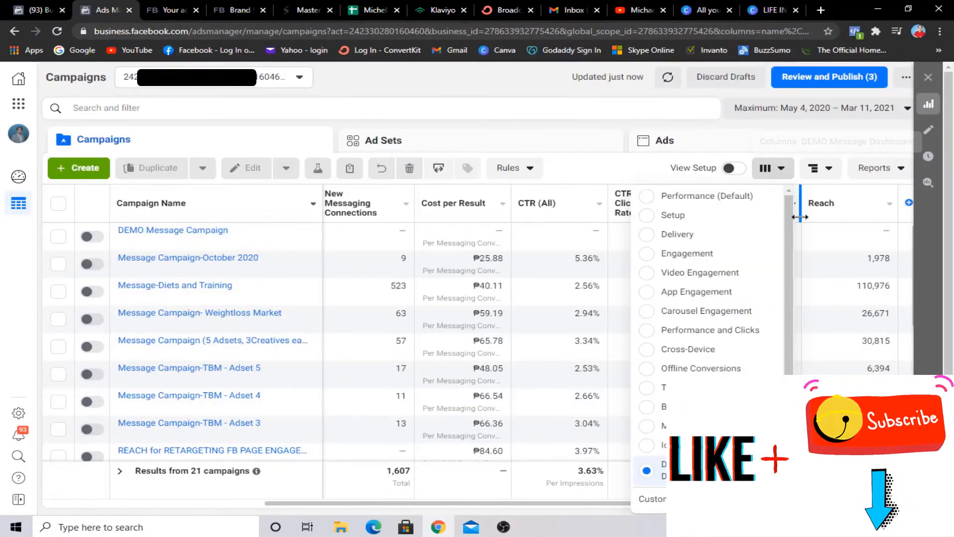
pyautogui.scroll(-2, 795, 219)
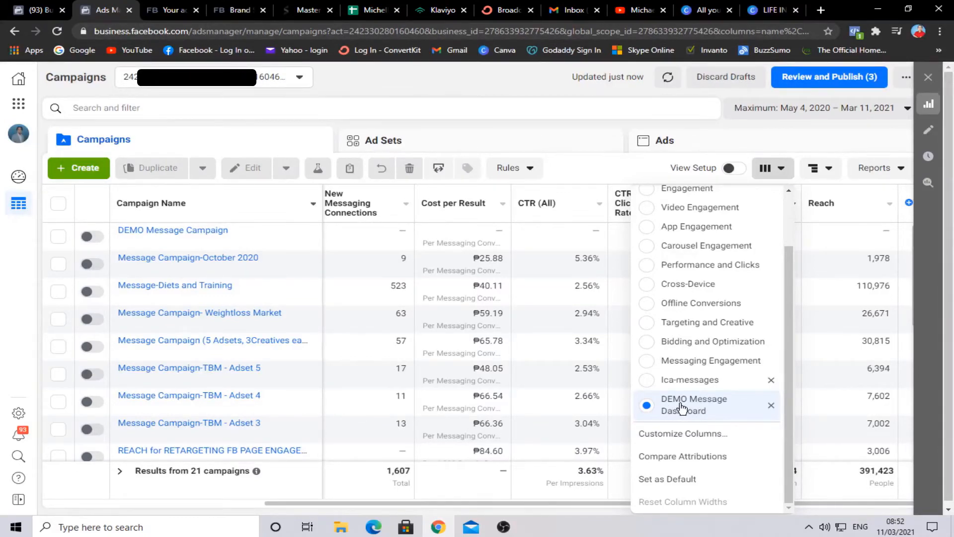
pyautogui.click(682, 407)
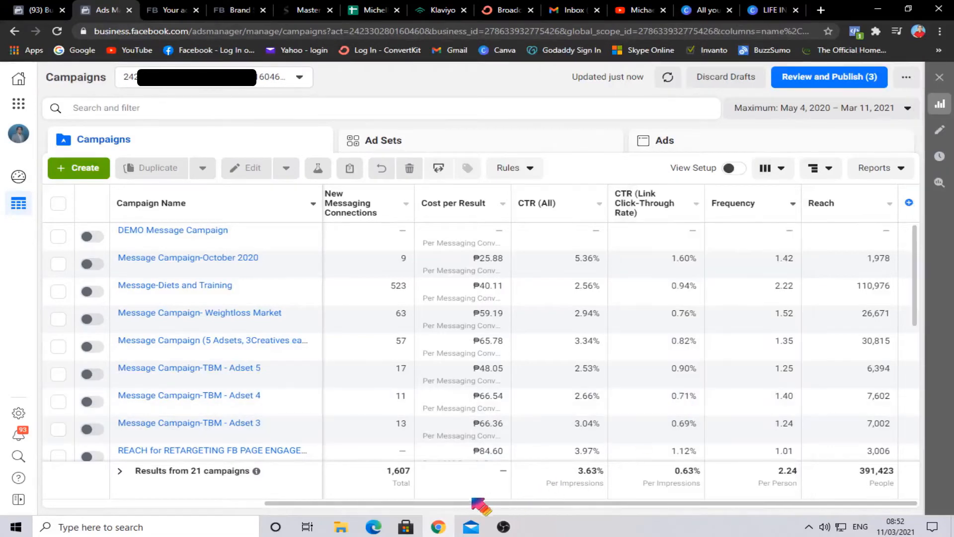
# - Review the campaigns table's columns from Delivery through Reach, and check the saved preset in the list of column presets
pyautogui.moveTo(455, 503); pyautogui.dragTo(131, 504)
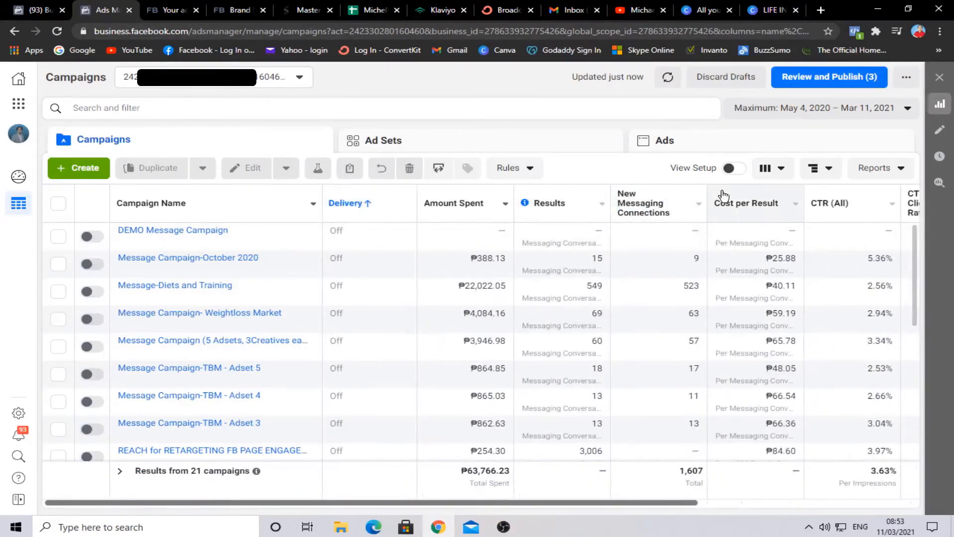
pyautogui.click(779, 167)
pyautogui.scroll(-2, 715, 316)
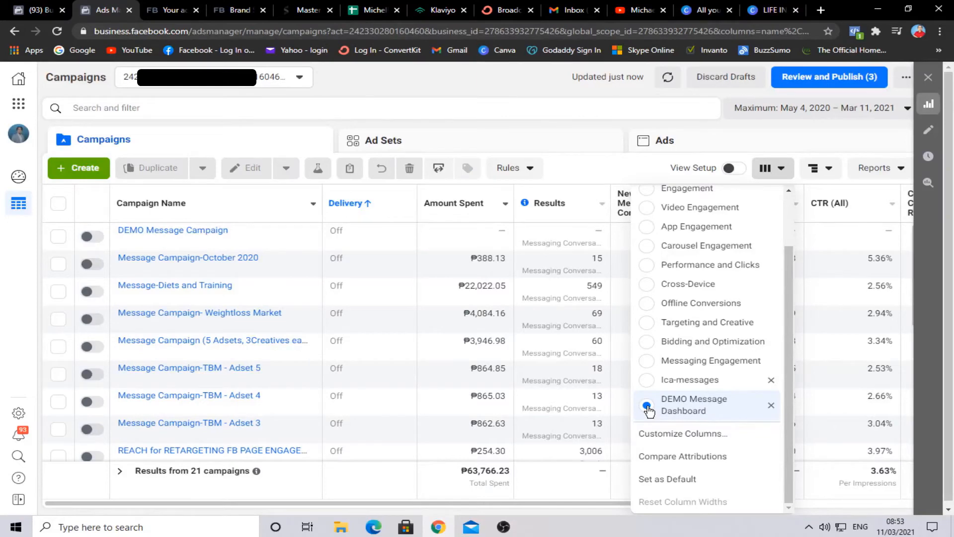
pyautogui.click(484, 79)
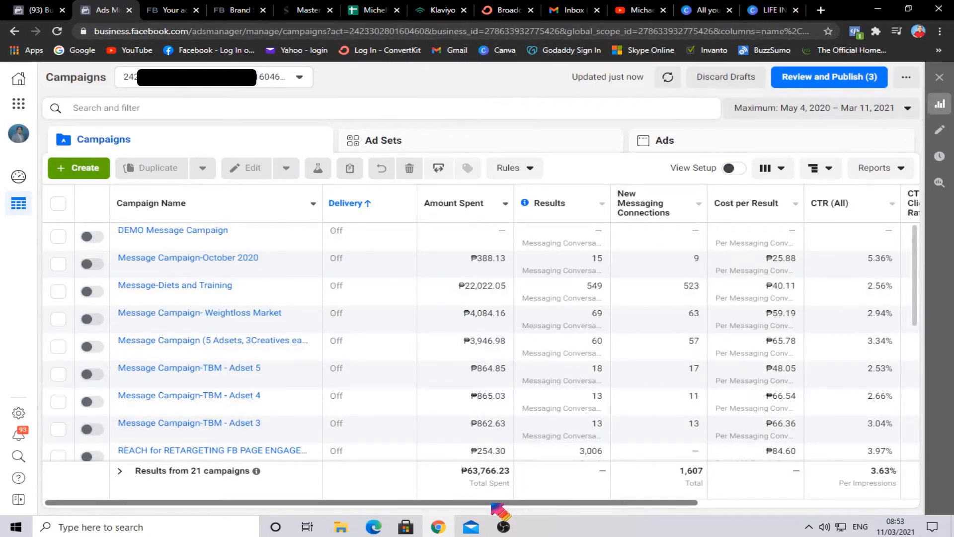
pyautogui.moveTo(501, 502); pyautogui.dragTo(530, 503)
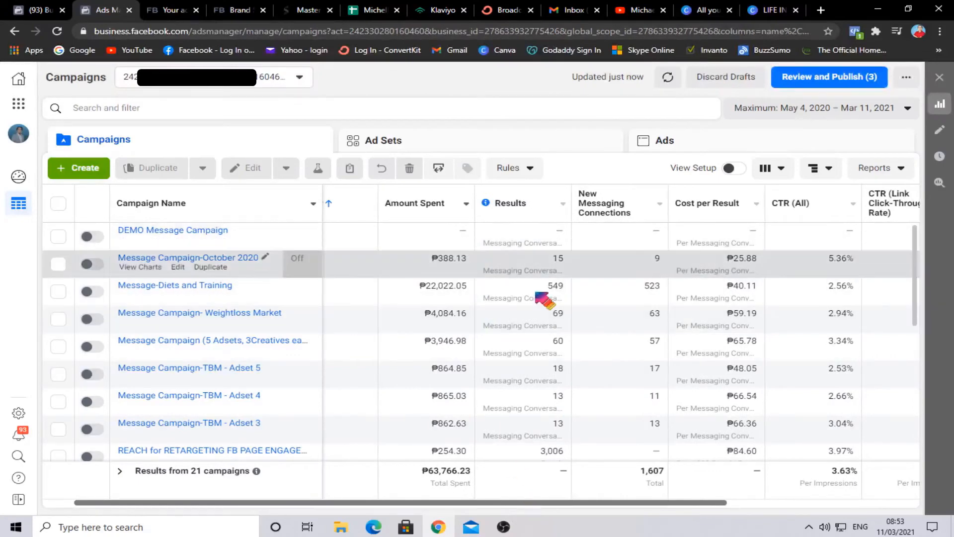
pyautogui.moveTo(564, 507); pyautogui.dragTo(650, 507)
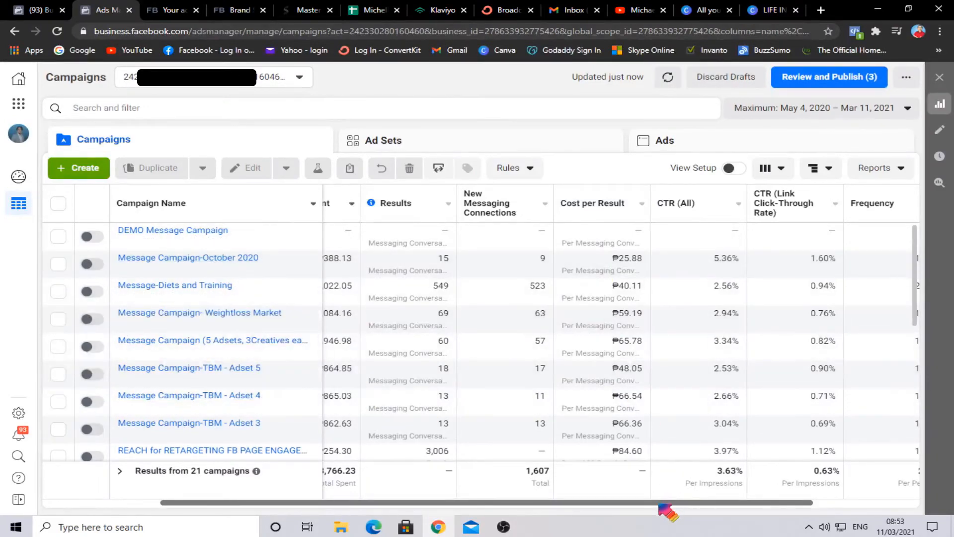
pyautogui.moveTo(660, 505); pyautogui.dragTo(773, 505)
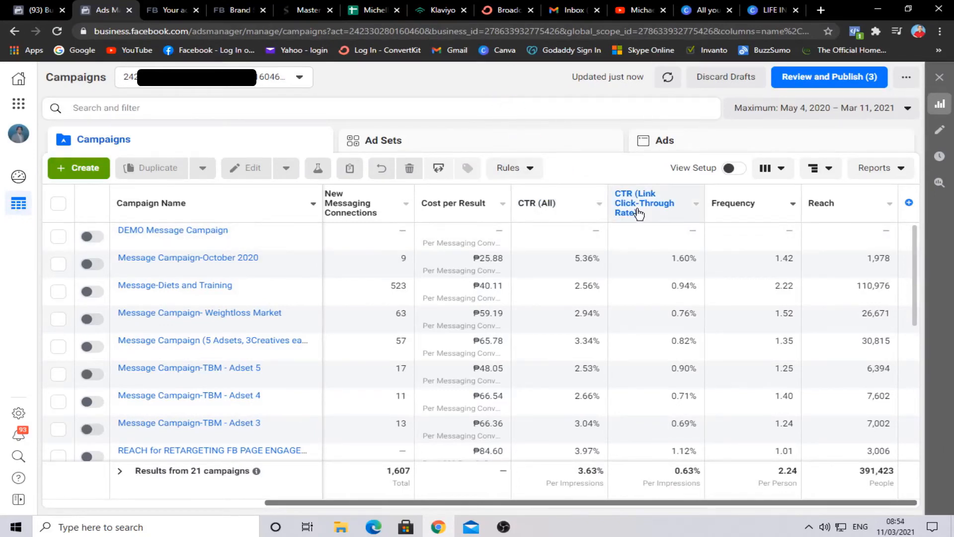
pyautogui.moveTo(641, 211)
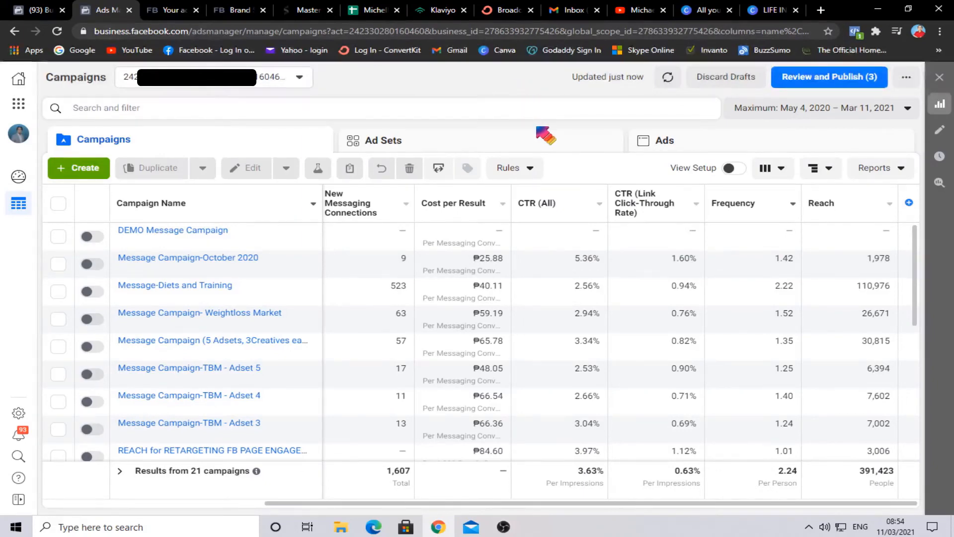
# - Compare CTR (All) for Message Campaign-October 2020 and Message-Diets and Training, and examine the October campaign's link click-through rate
pyautogui.doubleClick(586, 258)
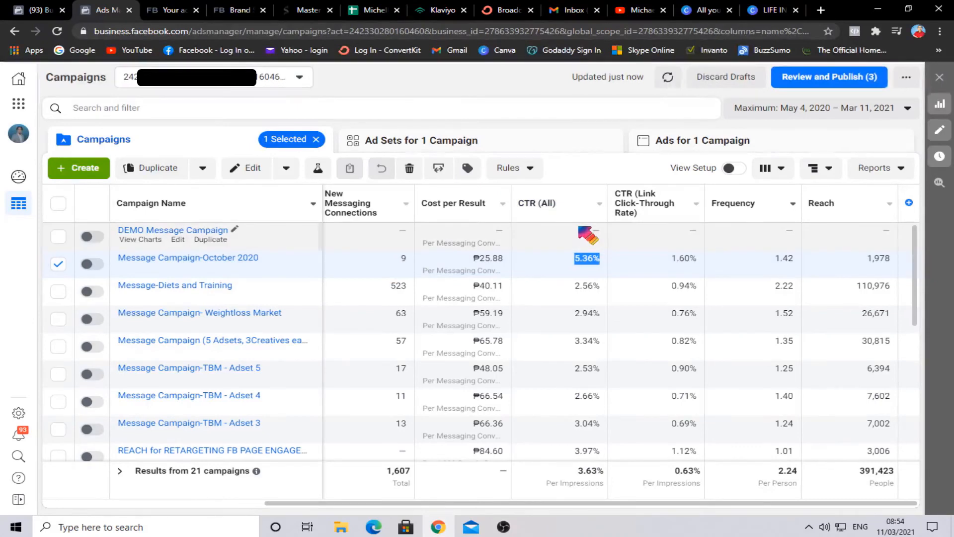
pyautogui.click(575, 262)
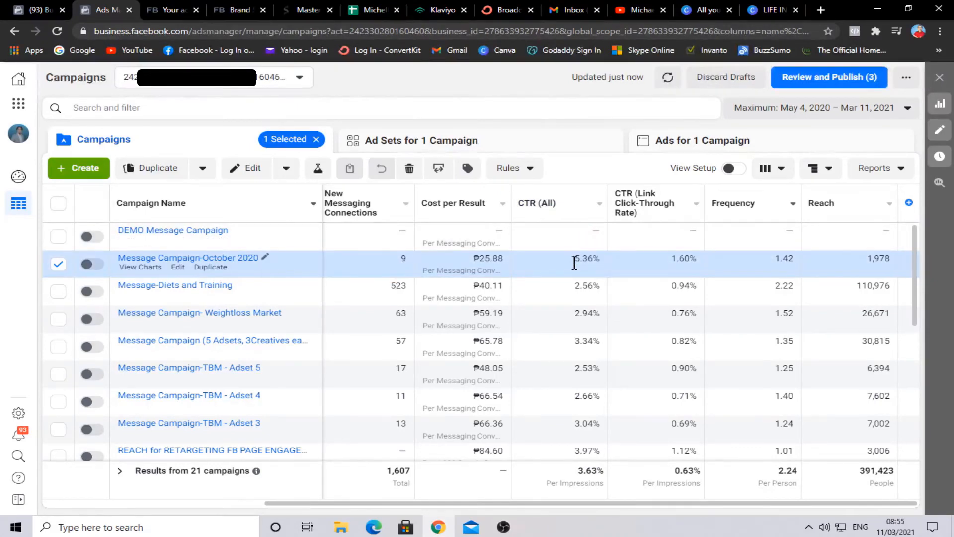
pyautogui.moveTo(574, 262); pyautogui.dragTo(602, 263)
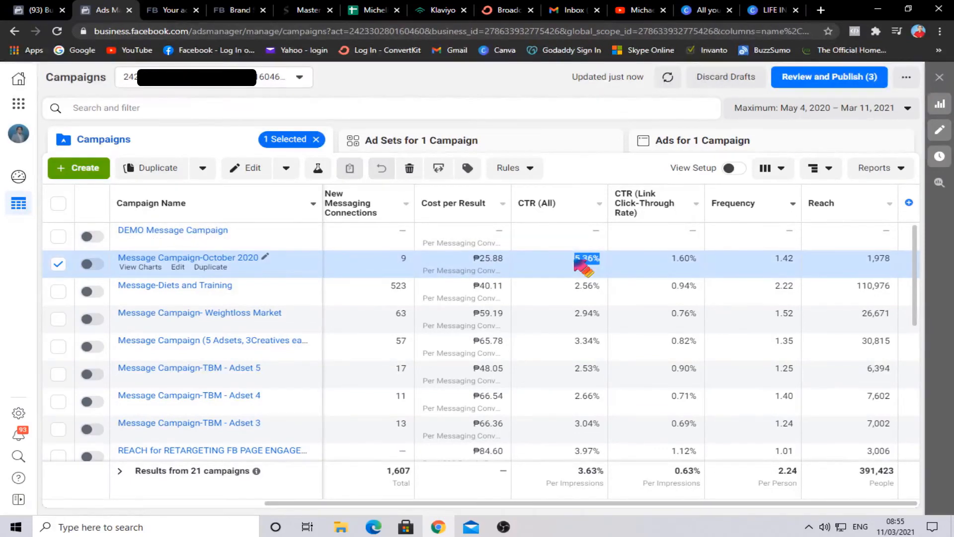
pyautogui.click(577, 259)
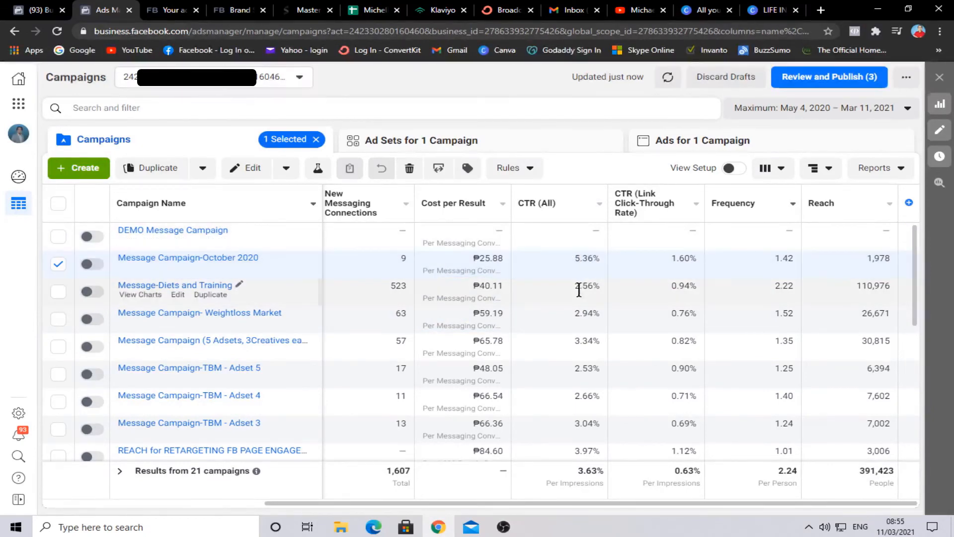
pyautogui.click(579, 290)
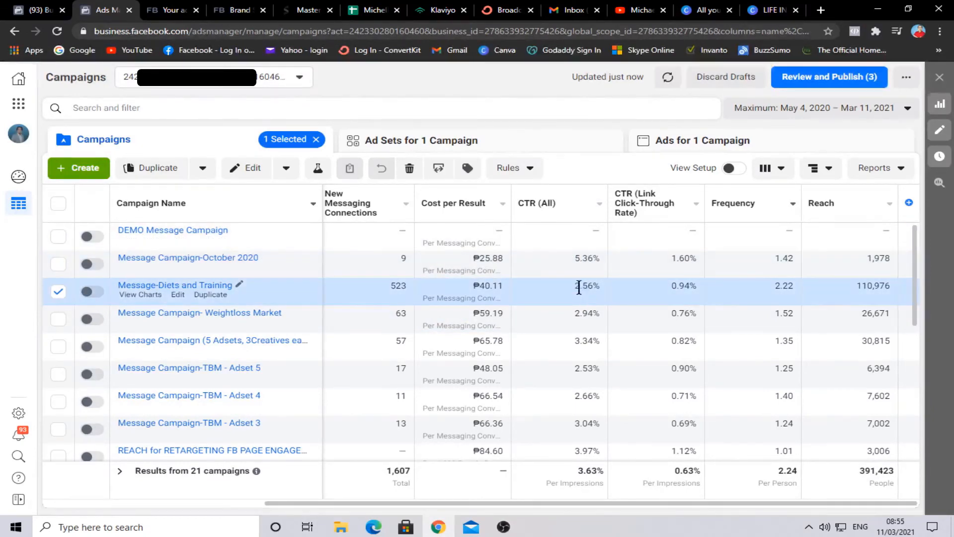
pyautogui.moveTo(576, 288); pyautogui.dragTo(598, 287)
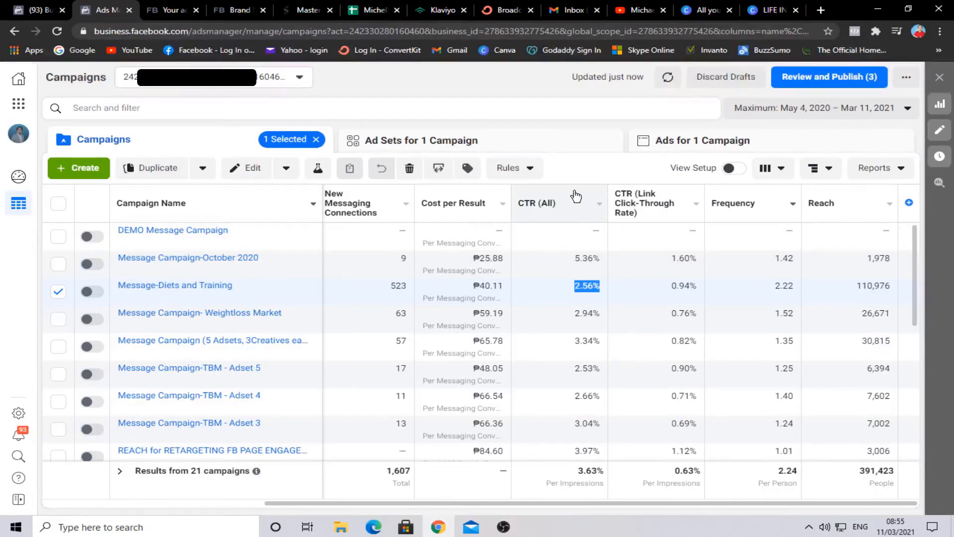
pyautogui.click(580, 261)
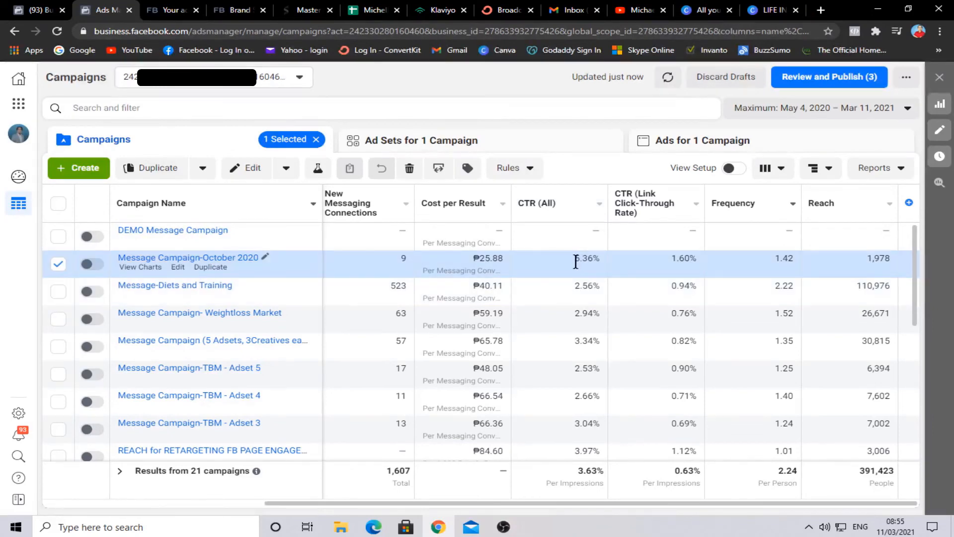
pyautogui.moveTo(575, 262); pyautogui.dragTo(602, 262)
pyautogui.moveTo(672, 258); pyautogui.dragTo(694, 258)
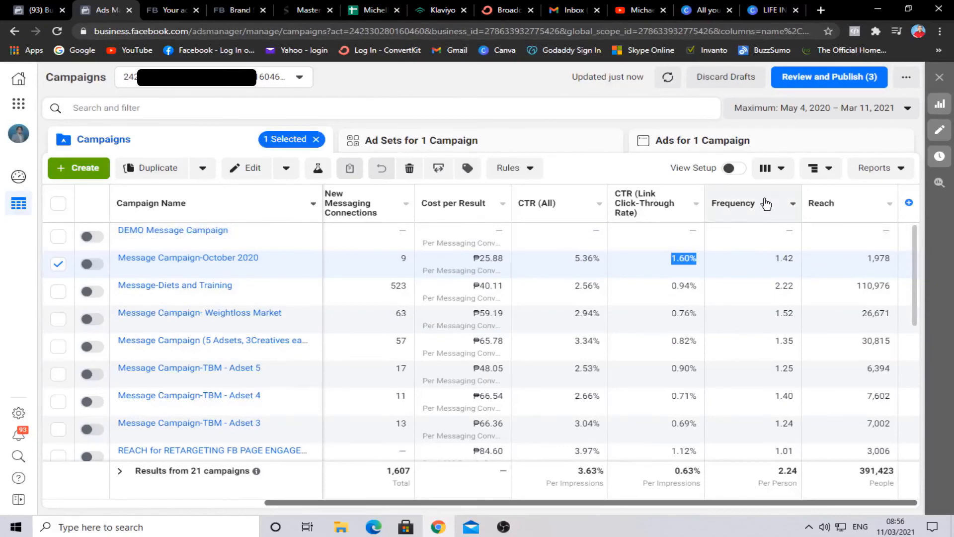
# - Examine the Frequency value of the TBM_10 Days Trial Pack (lifetime budget, chatbot live) campaign, then return to the first campaigns
pyautogui.scroll(-5, 773, 251)
pyautogui.scroll(-2, 773, 251)
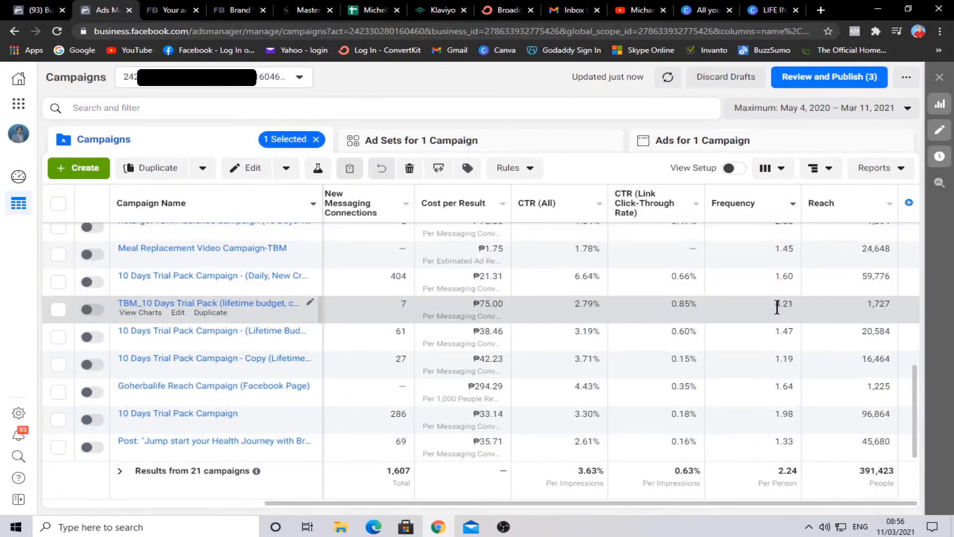
pyautogui.doubleClick(778, 305)
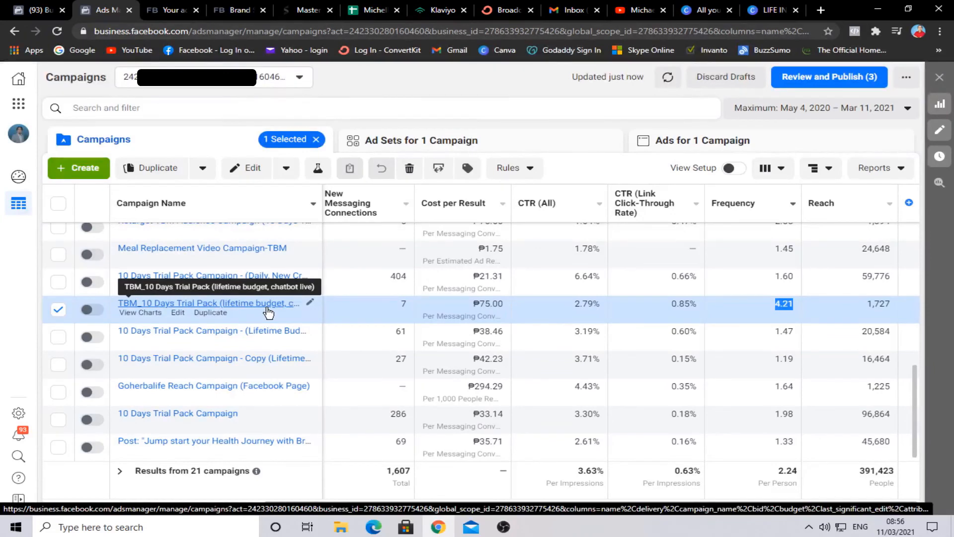
pyautogui.click(778, 306)
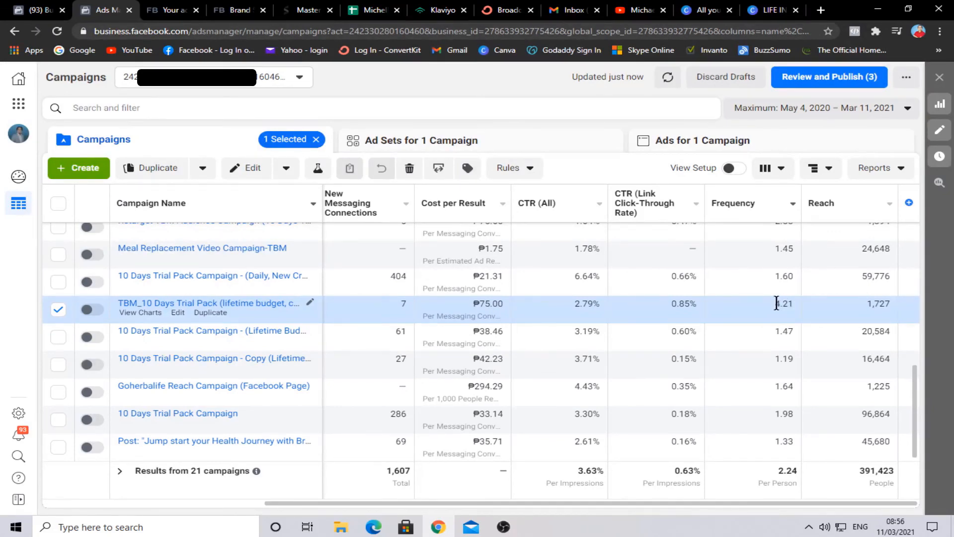
pyautogui.moveTo(777, 303); pyautogui.dragTo(810, 311)
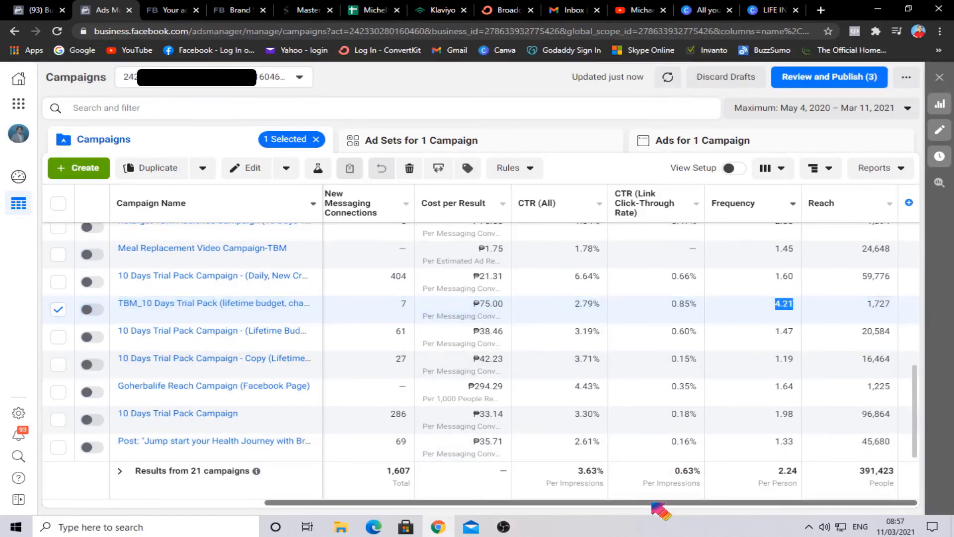
pyautogui.click(790, 304)
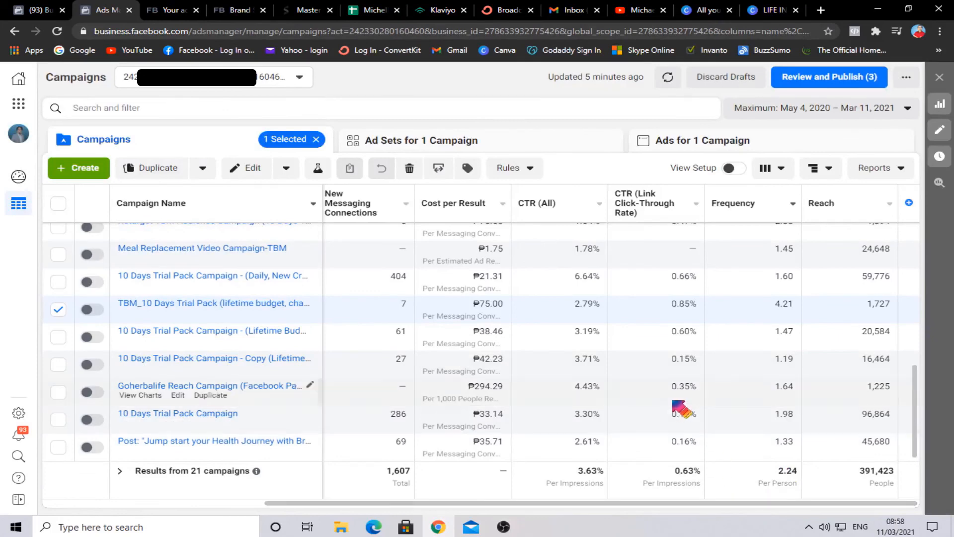
pyautogui.scroll(7, 688, 405)
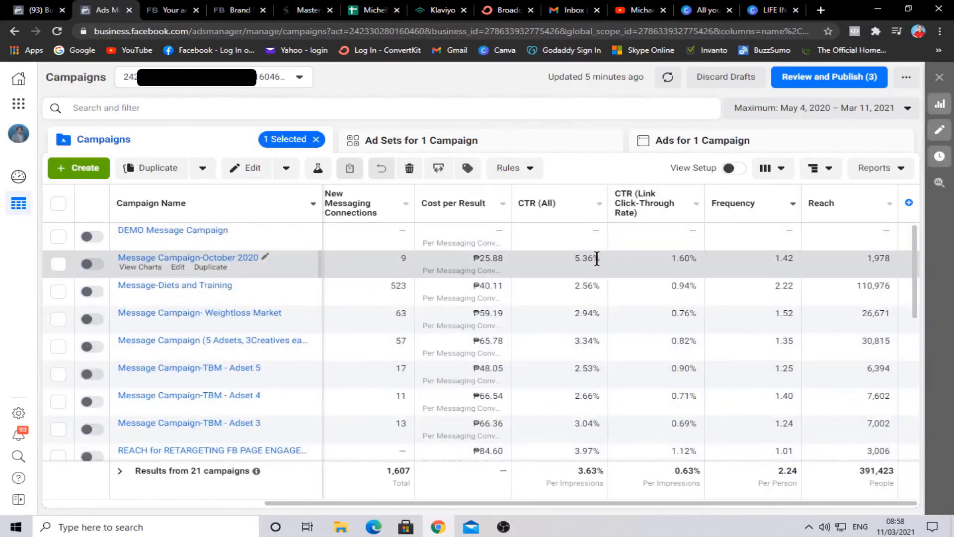